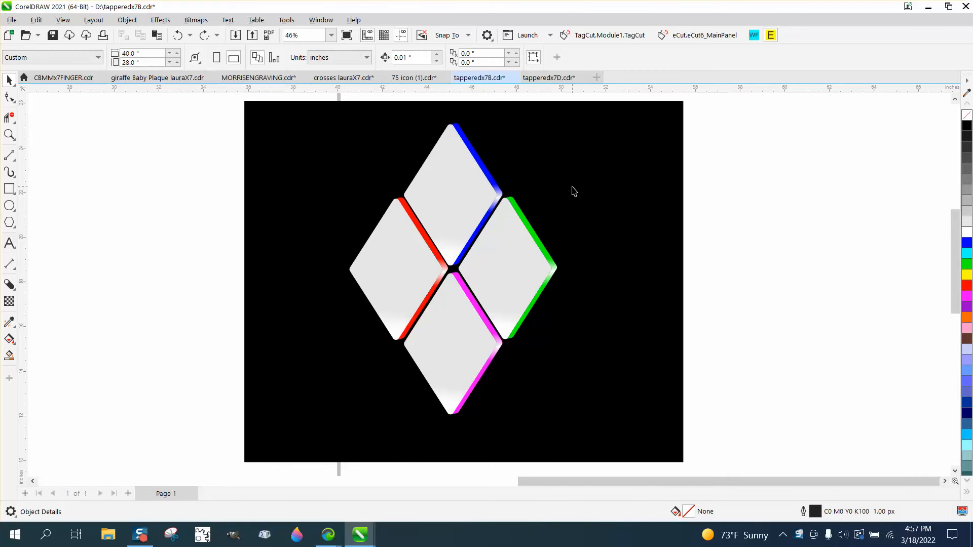
Step: Examine the finished four-diamond reference artwork and the coloured edges of its diamonds
scroll(573, 194, down, 1)
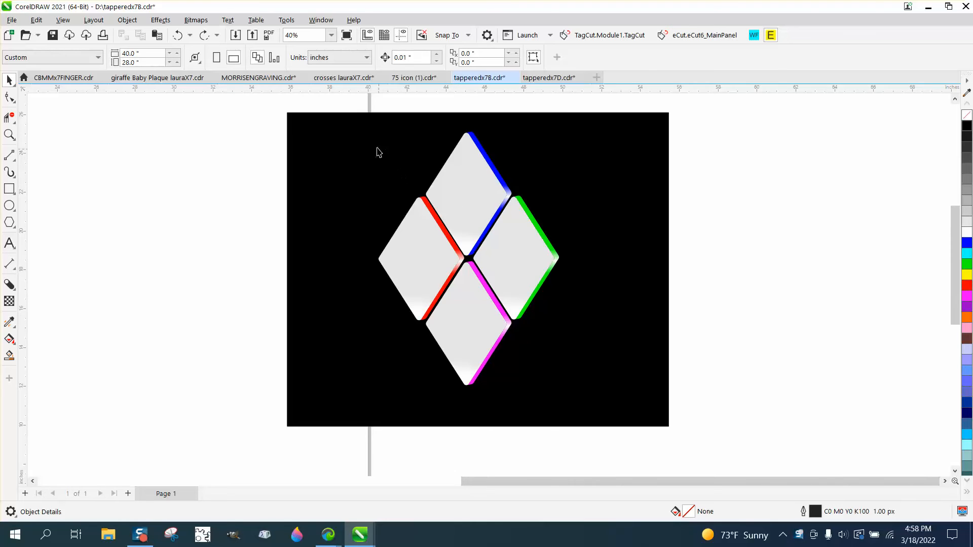
drag(347, 112, 621, 395)
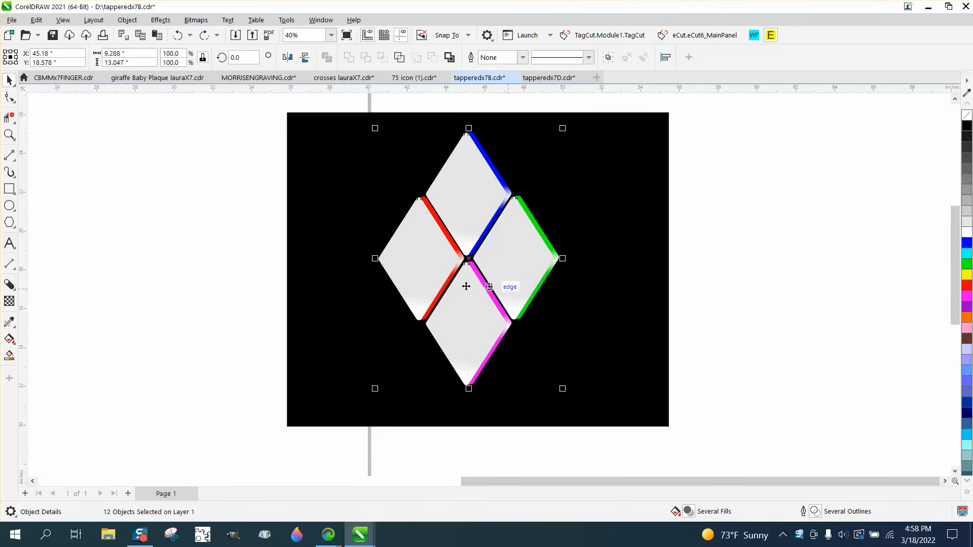
click(9, 135)
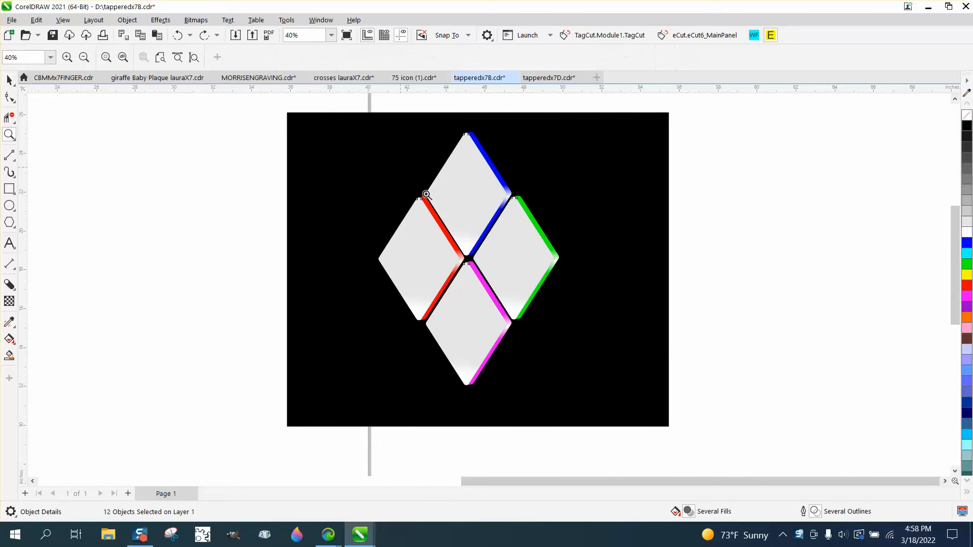
drag(496, 176, 637, 346)
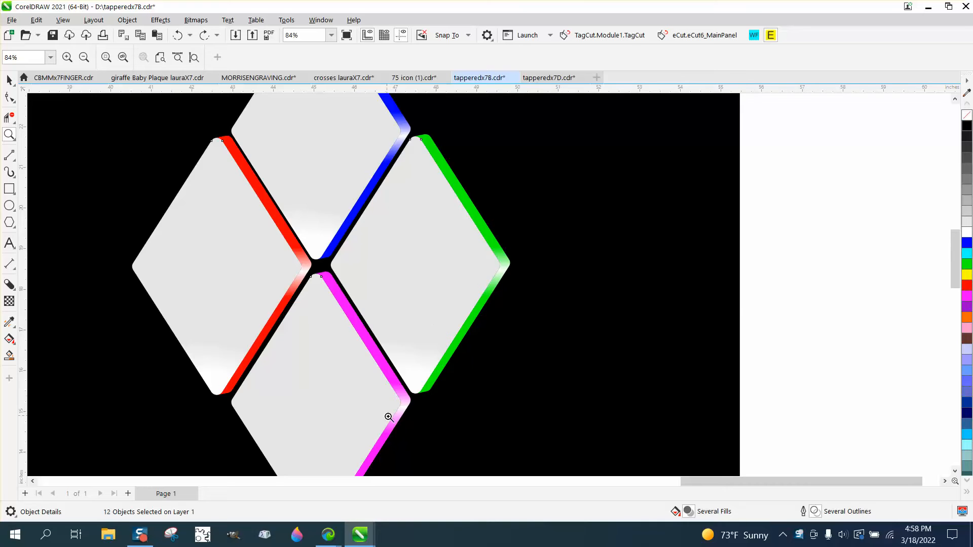
scroll(413, 285, down, 3)
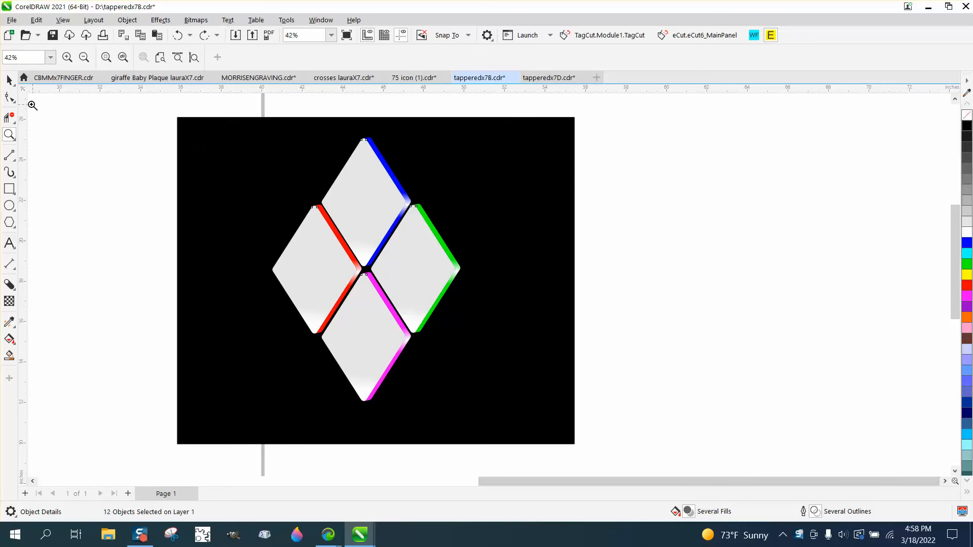
Step: Draw a four-sided polygon diamond about 7.19 by 8.48 inches on the empty page beside the reference artwork
scroll(375, 178, down, 4)
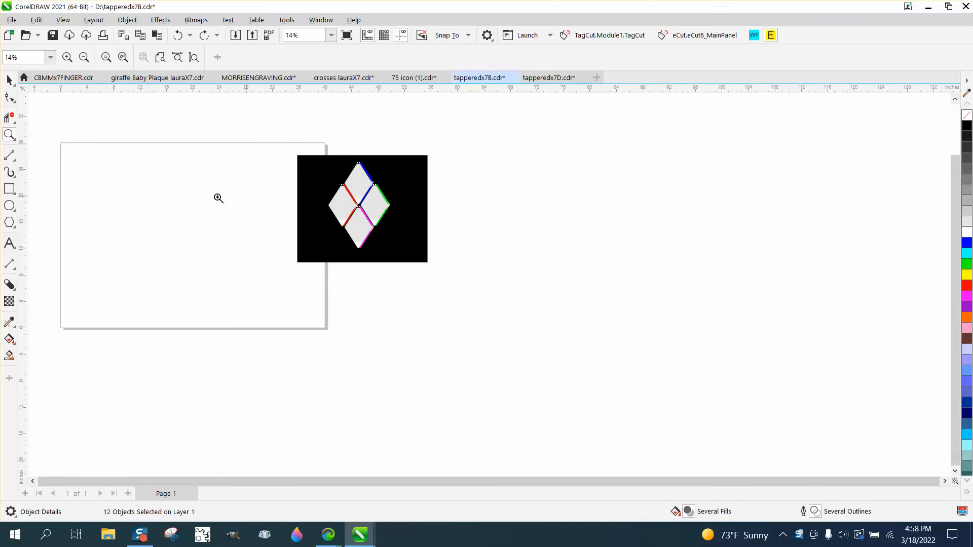
mouse_move(83, 152)
mouse_down()
mouse_move(116, 204)
mouse_move(383, 310)
mouse_up()
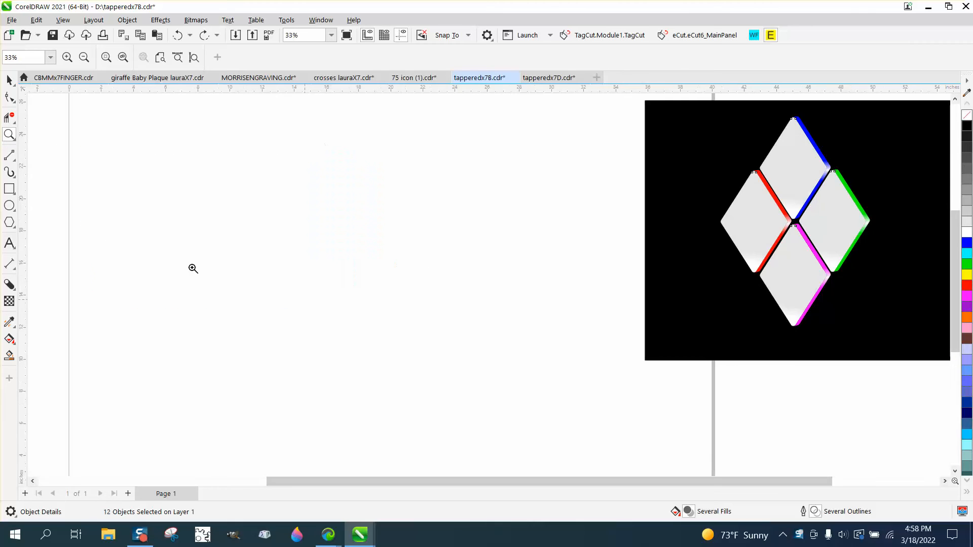
click(14, 194)
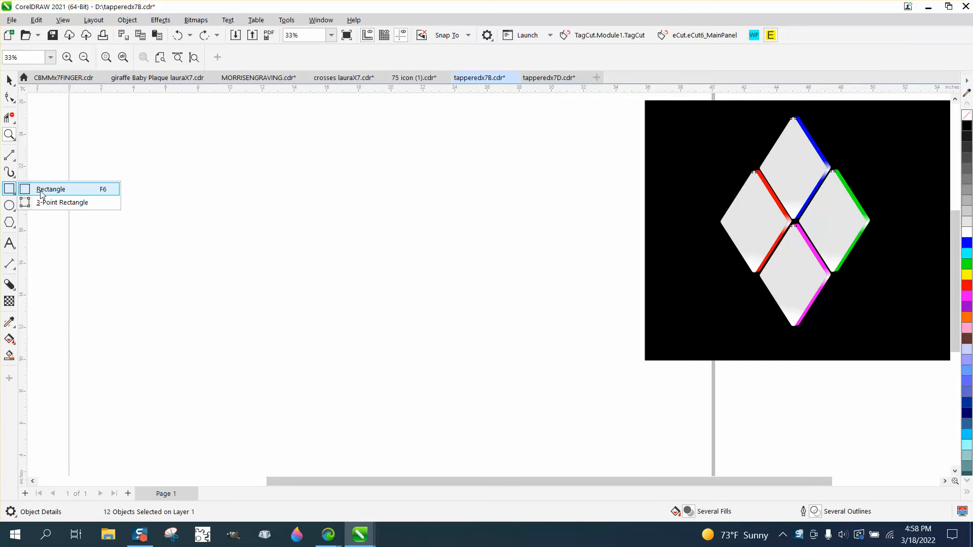
click(40, 190)
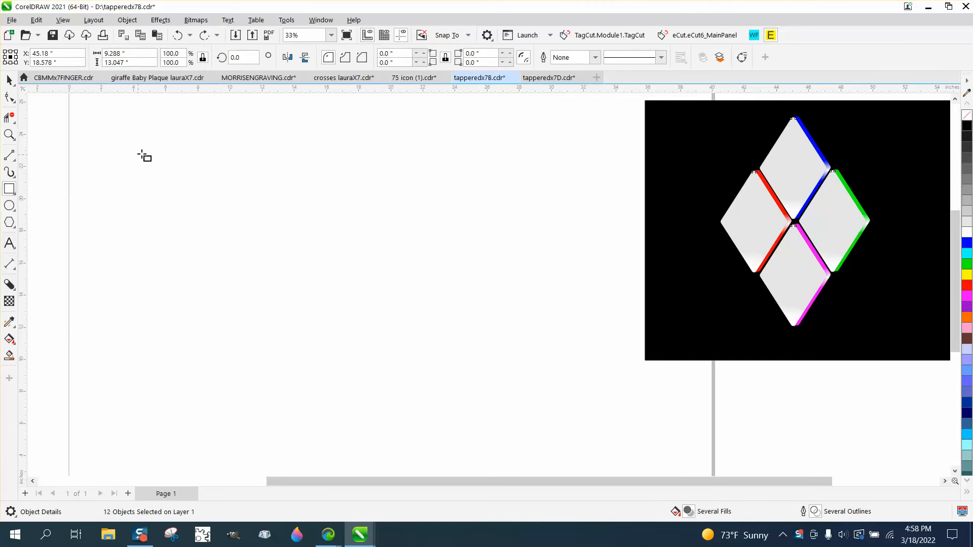
click(15, 228)
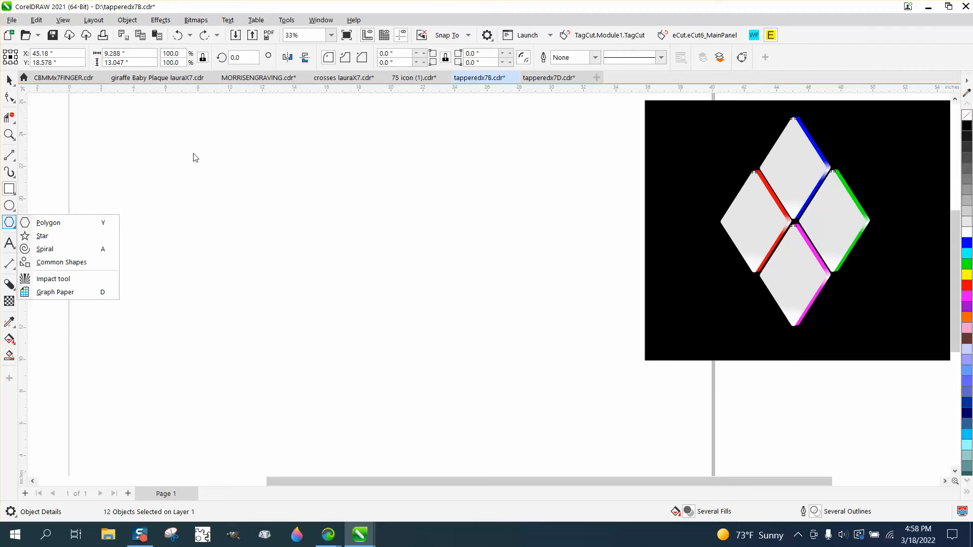
click(60, 223)
drag(404, 144, 289, 281)
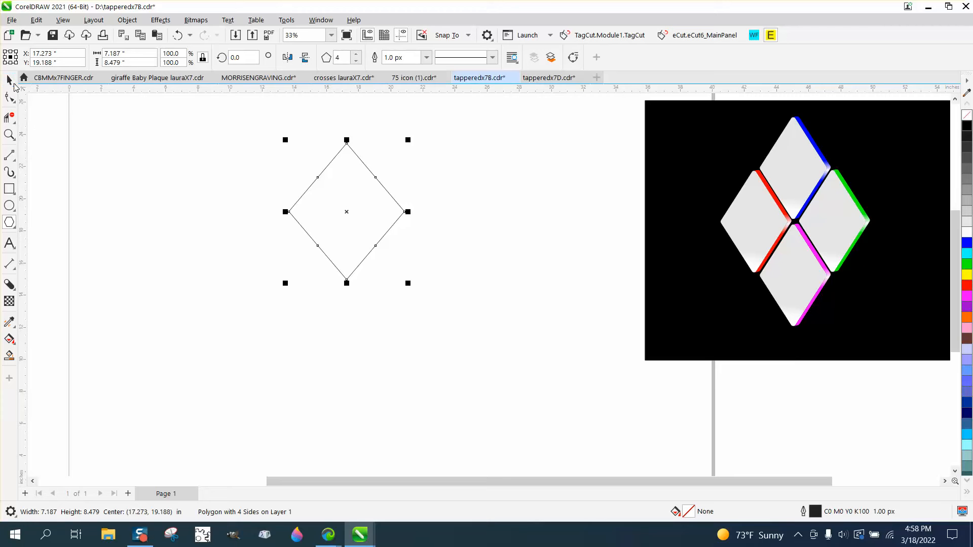
Step: Open the Corners settings for the selected diamond
click(9, 80)
click(320, 20)
mouse_move(347, 178)
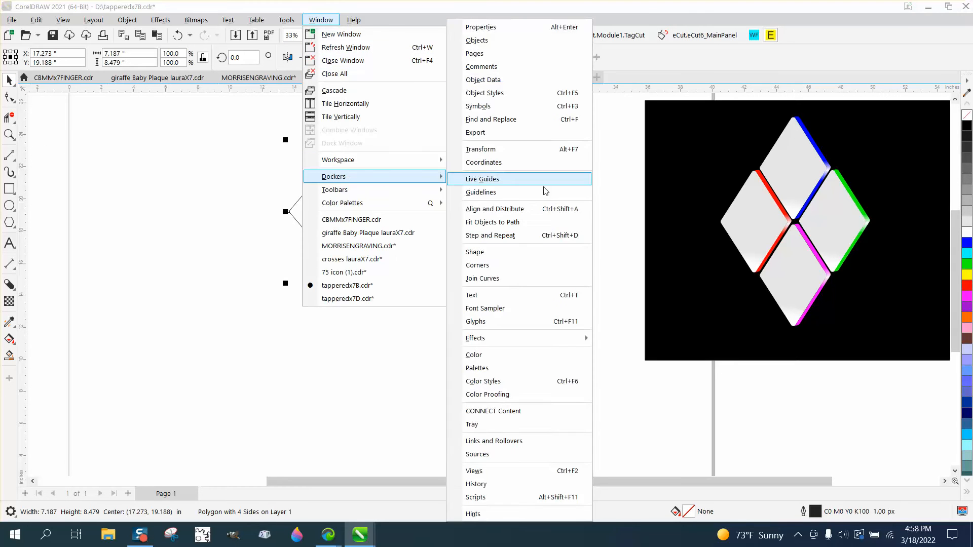
click(479, 265)
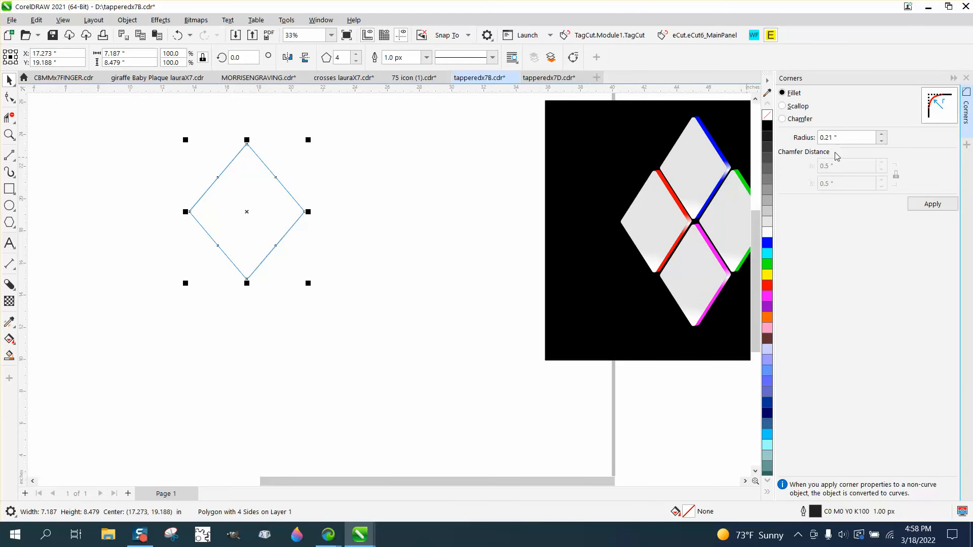
Step: Try a fillet with a 0.27-inch radius on the diamond's corners and undo it
click(882, 135)
click(882, 135)
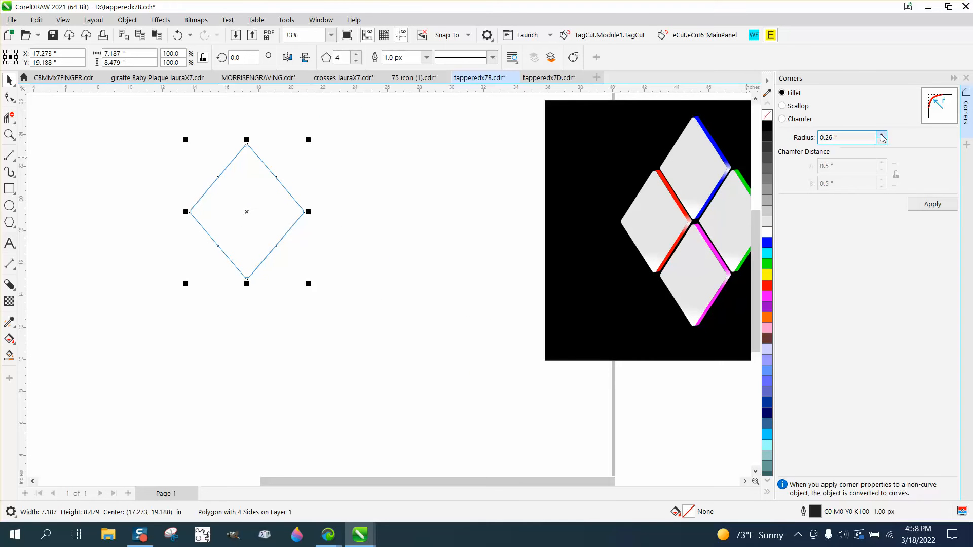
click(882, 135)
click(9, 134)
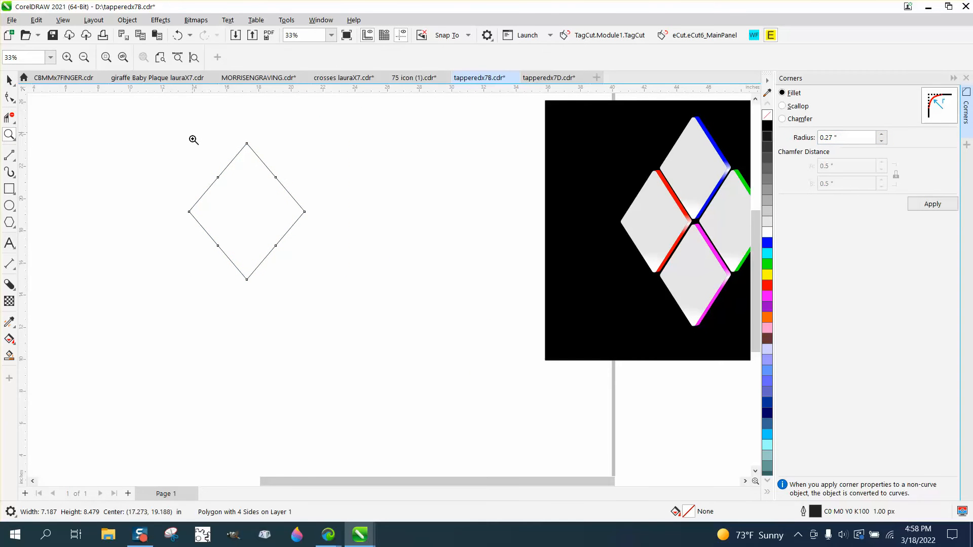
click(298, 223)
click(8, 79)
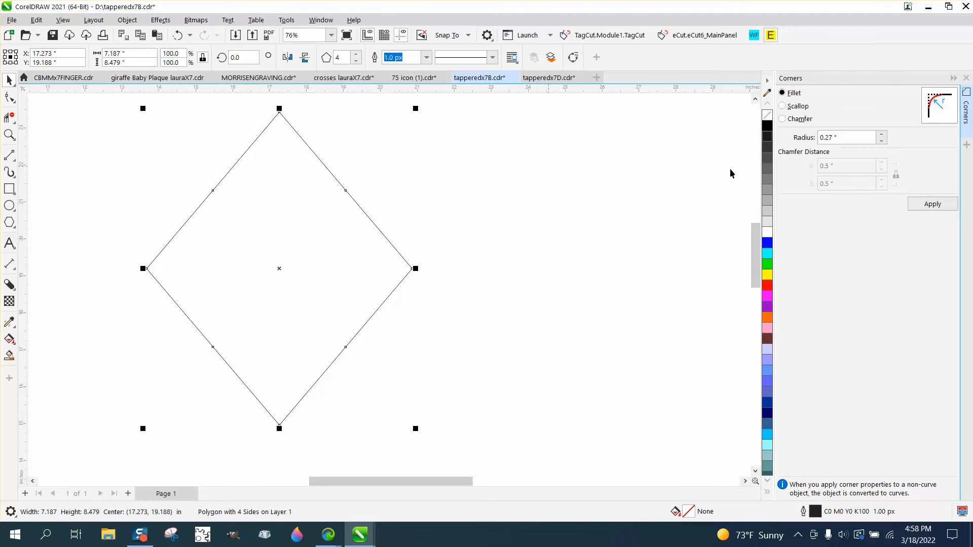
click(939, 205)
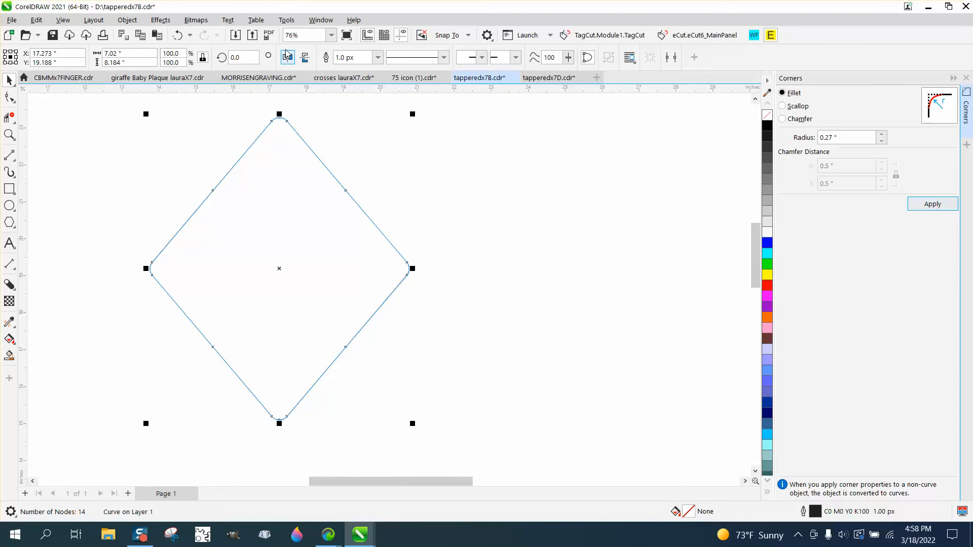
click(176, 35)
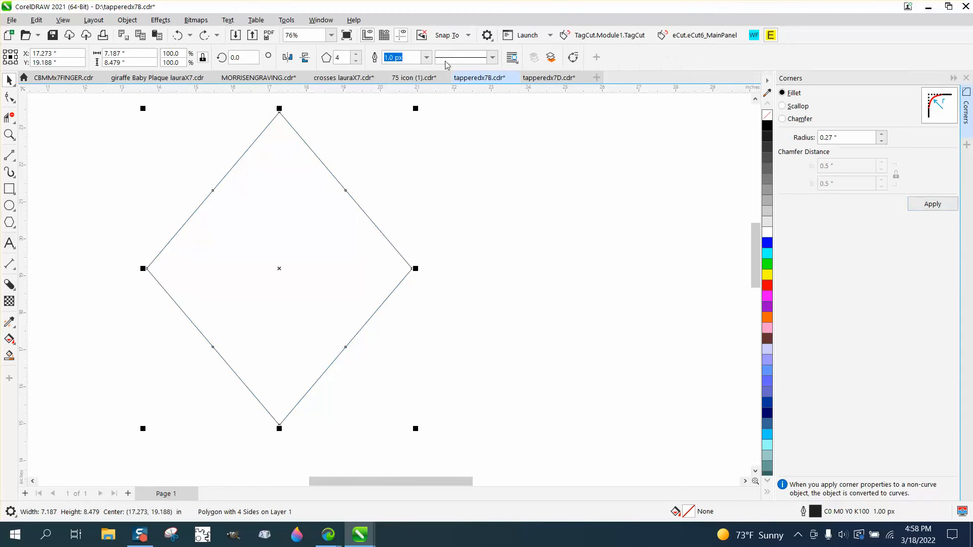
Step: Fillet the diamond's corners with a 0.33-inch radius
click(882, 135)
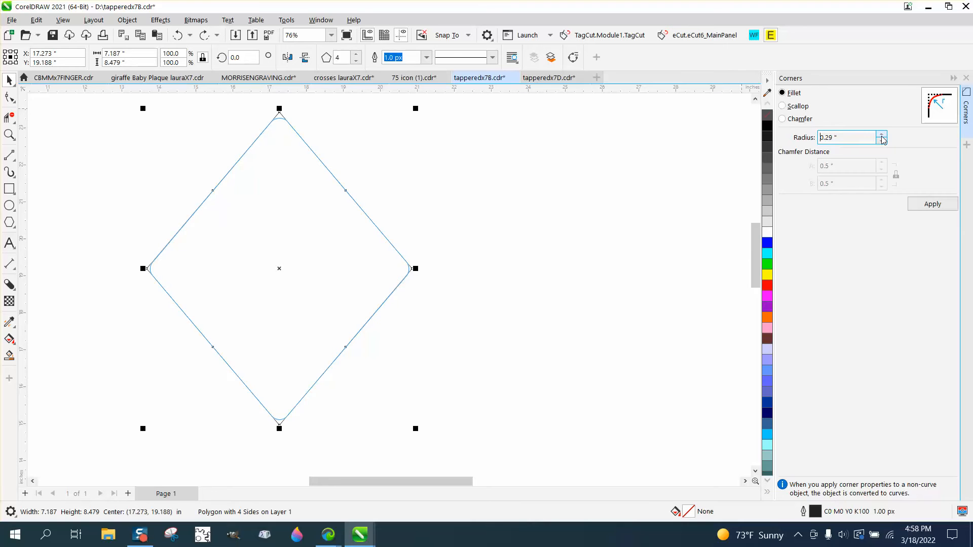
click(881, 136)
click(933, 205)
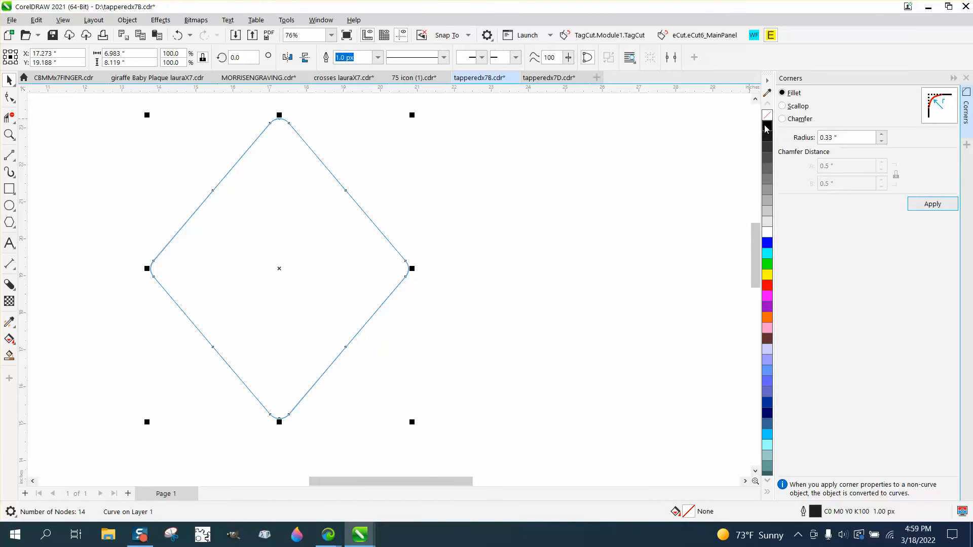
Step: Fill the rounded diamond with light gray #E6E6E6 and remove its outline
click(767, 222)
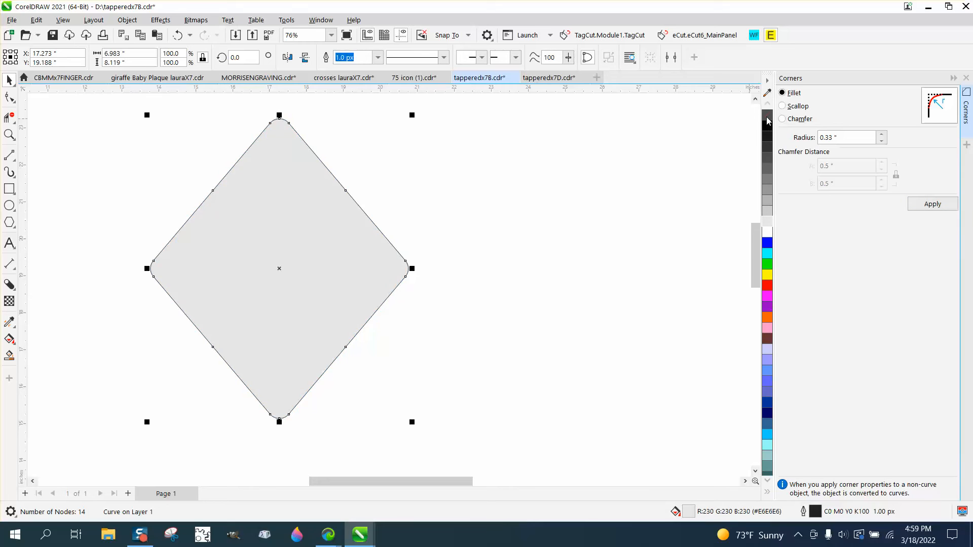
right_click(767, 115)
scroll(409, 167, down, 1)
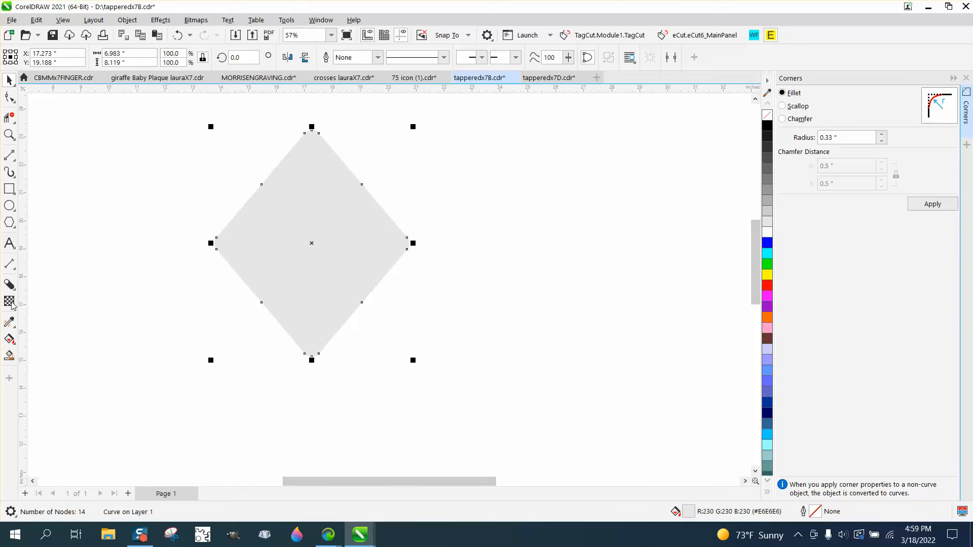
Step: Add a black block shadow to the diamond's right side, about 0.36 inches deep at about 10 degrees
click(10, 286)
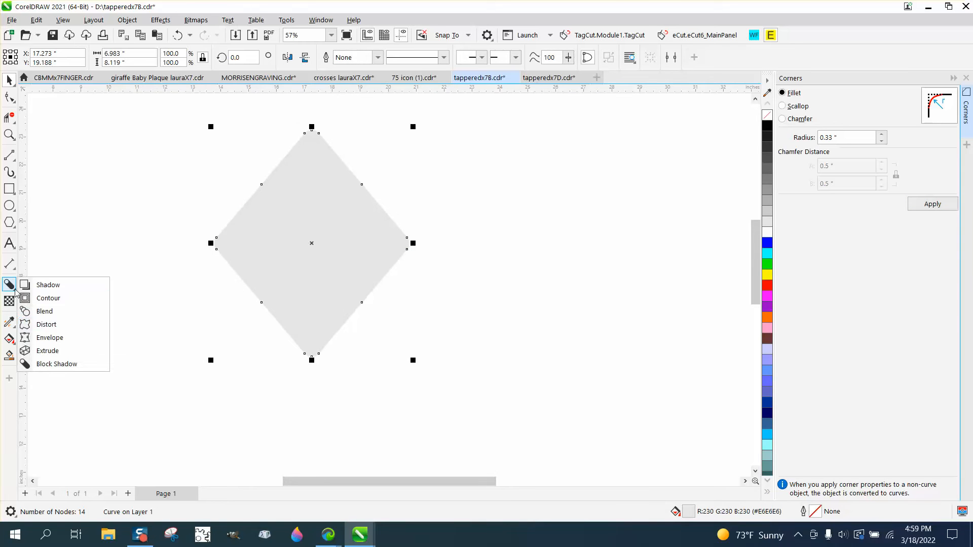
click(51, 363)
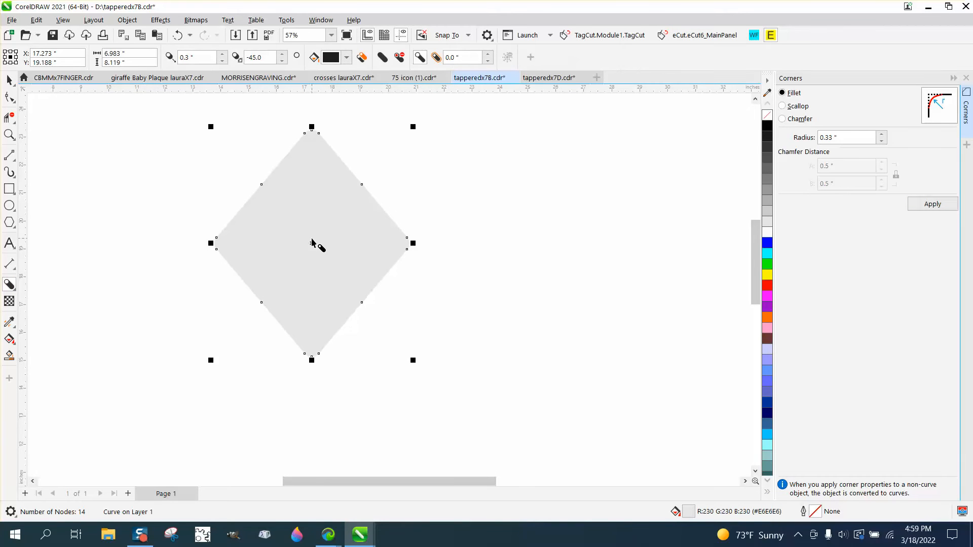
drag(312, 243, 323, 244)
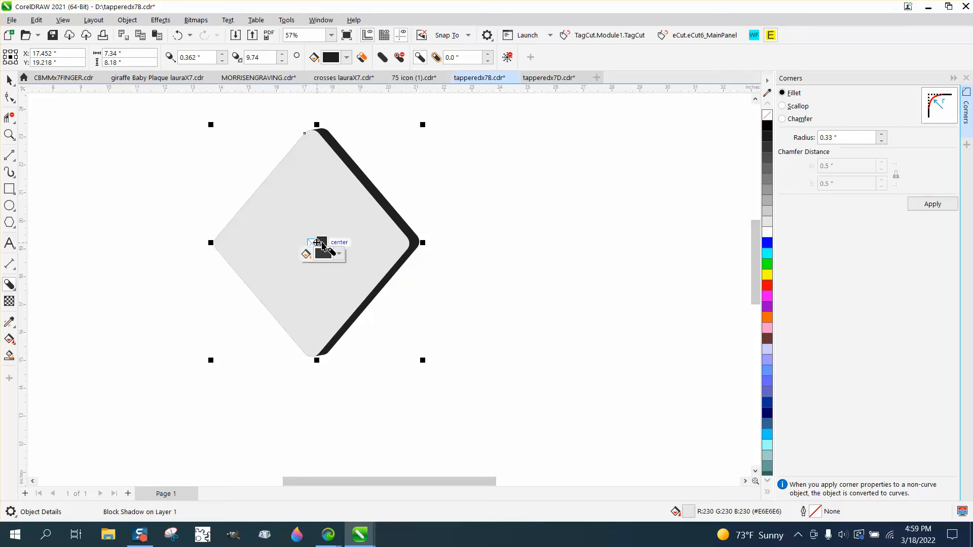
click(9, 80)
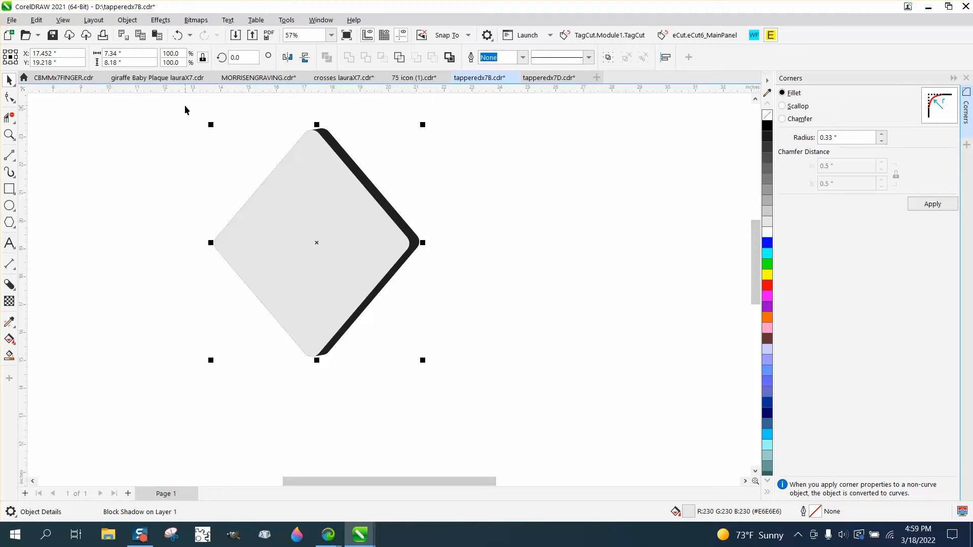
Step: Smart-fill the visible block-shadow edge of the diamond with blue and no outline
click(9, 355)
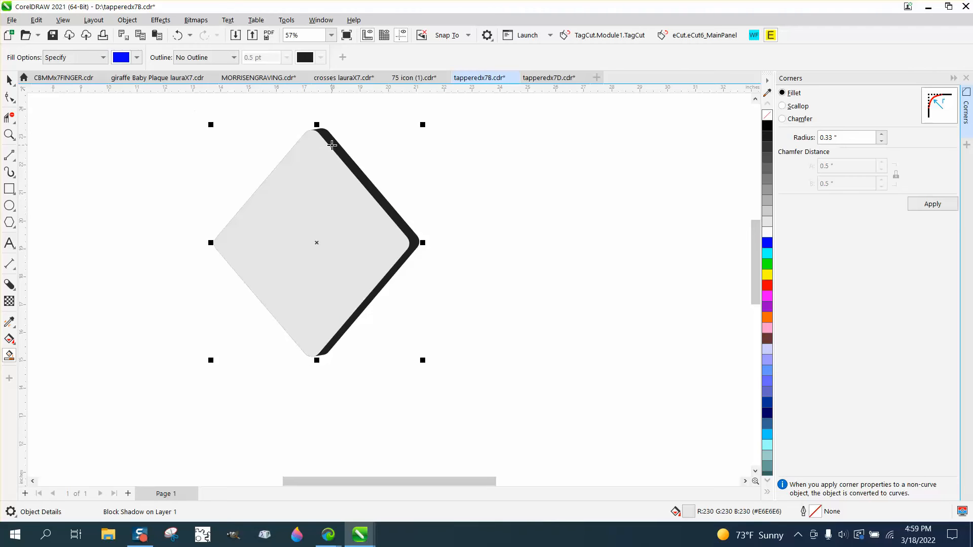
click(332, 145)
click(9, 80)
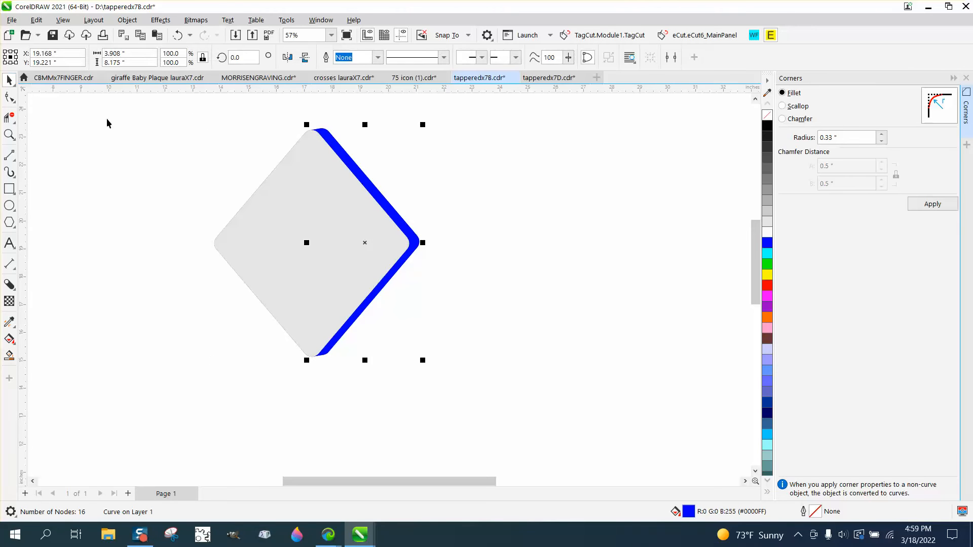
Step: Select the diamond with its shadow and blue edge, and place a copy directly below it
scroll(163, 145, down, 1)
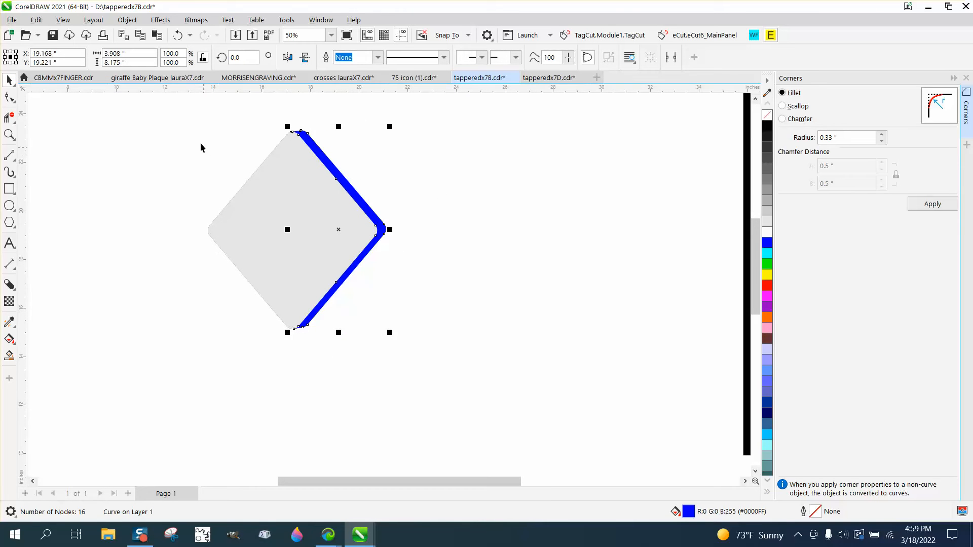
drag(193, 108, 202, 148)
drag(452, 346, 485, 373)
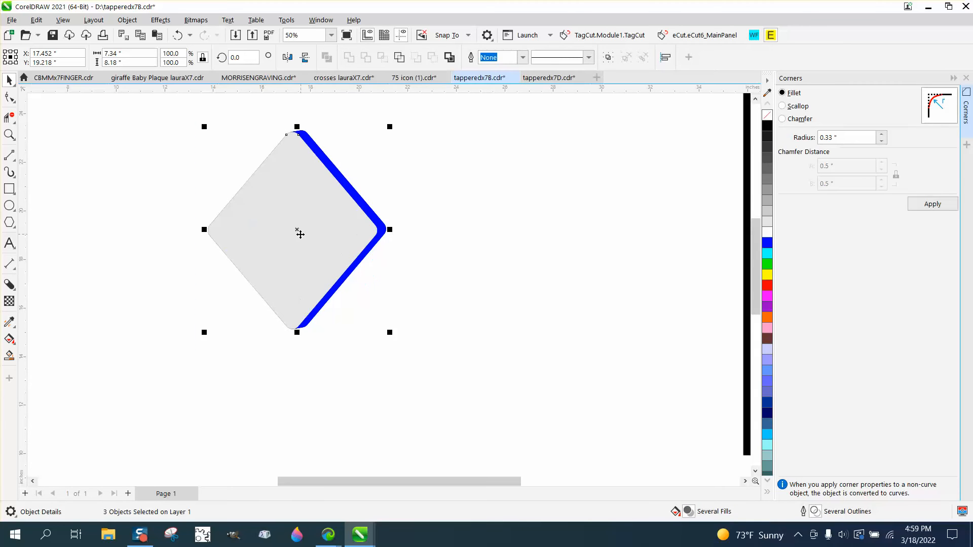
drag(298, 231, 300, 426)
scroll(299, 426, down, 3)
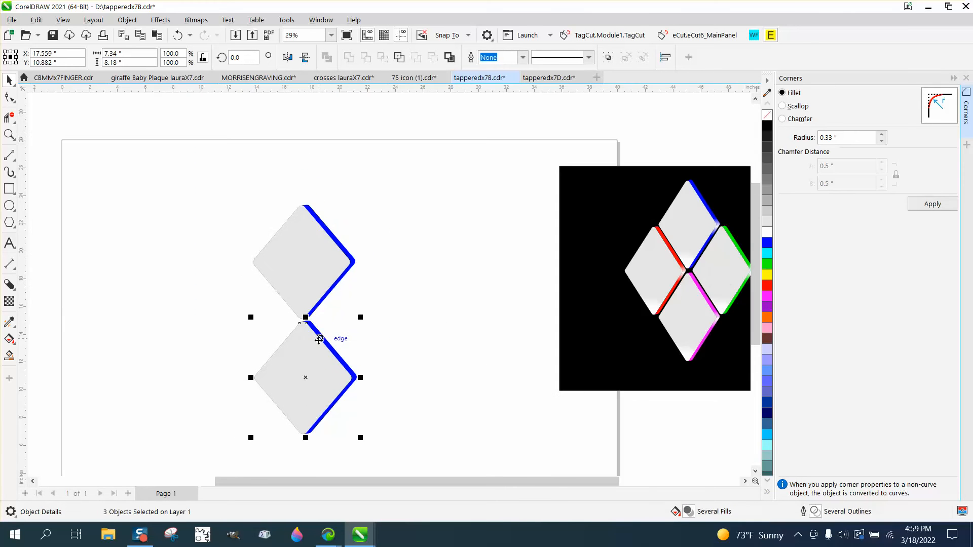
Step: Place two more diamond copies to the right and left between the upper and lower ones, completing the four-diamond cluster
drag(306, 378, 359, 320)
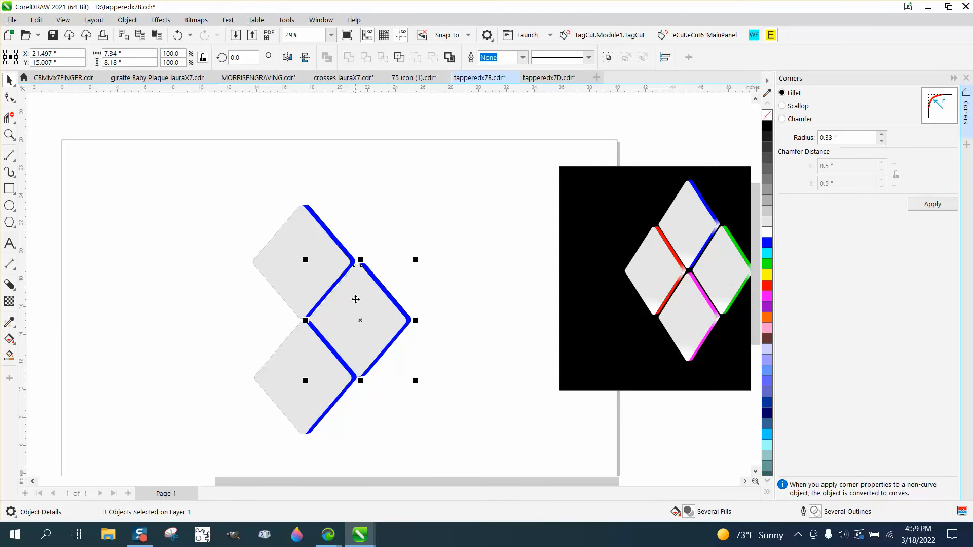
drag(365, 318, 246, 321)
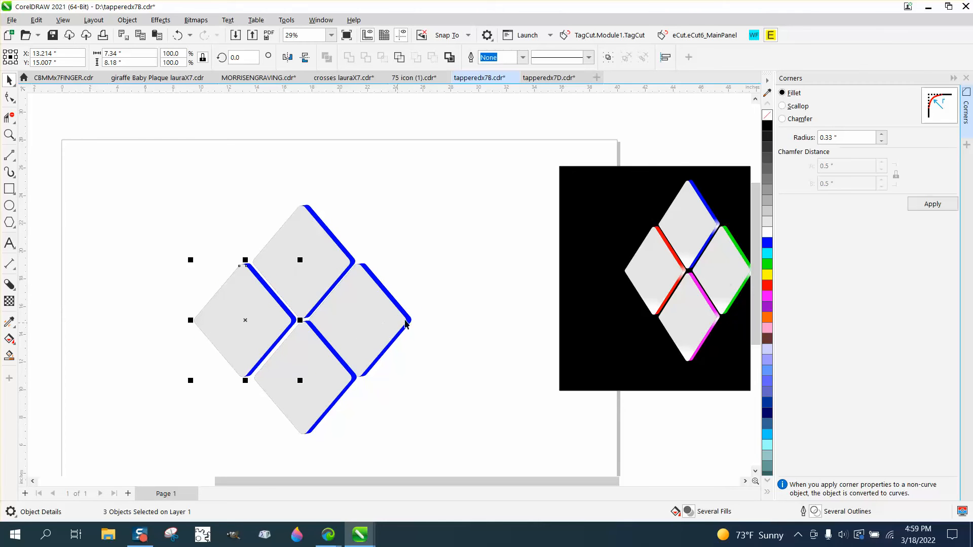
drag(434, 300, 254, 440)
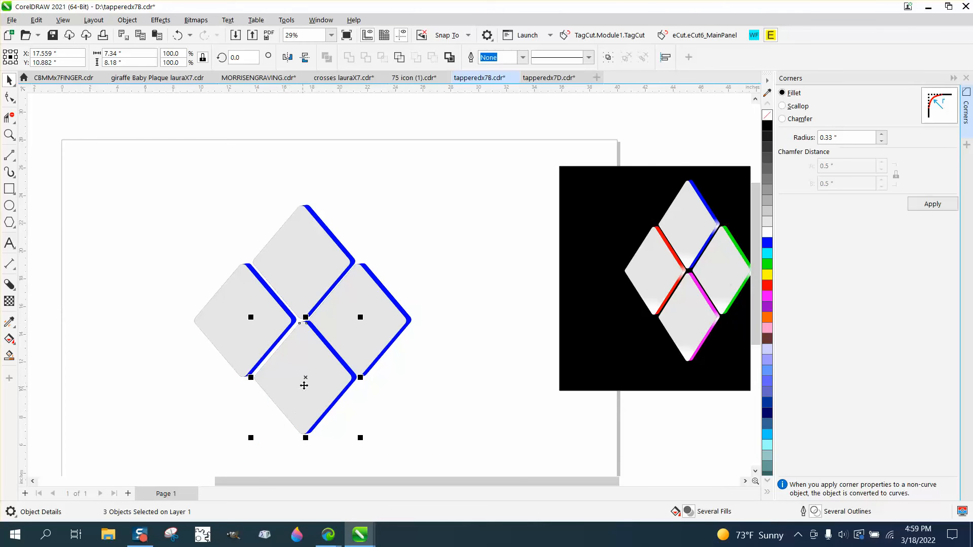
click(395, 234)
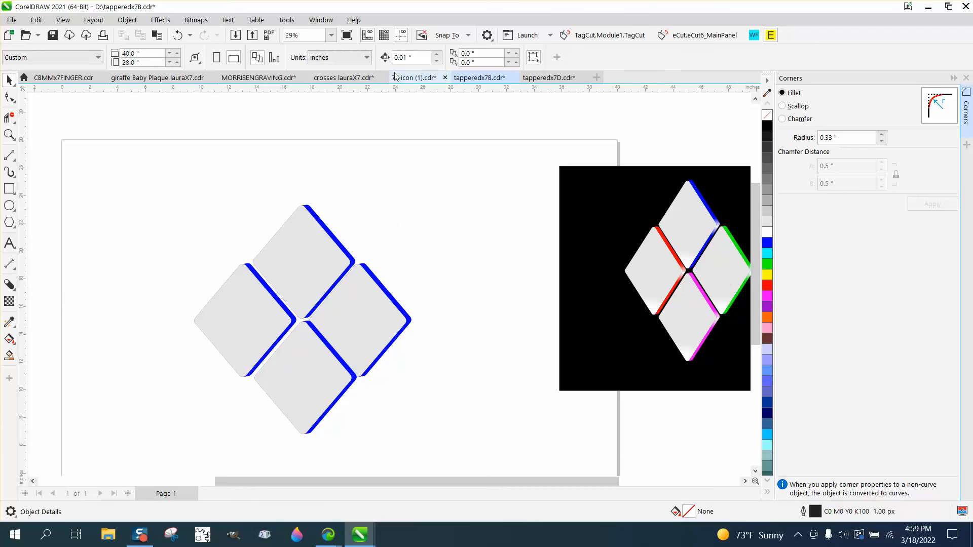
Step: Nudge the lower diamond with its shadow and edge down to about X 17.53, Y 10.49 inches, widening the gap above it
drag(304, 406, 391, 439)
key(Down)
key(Down)
key(Down)
key(Down)
key(Down)
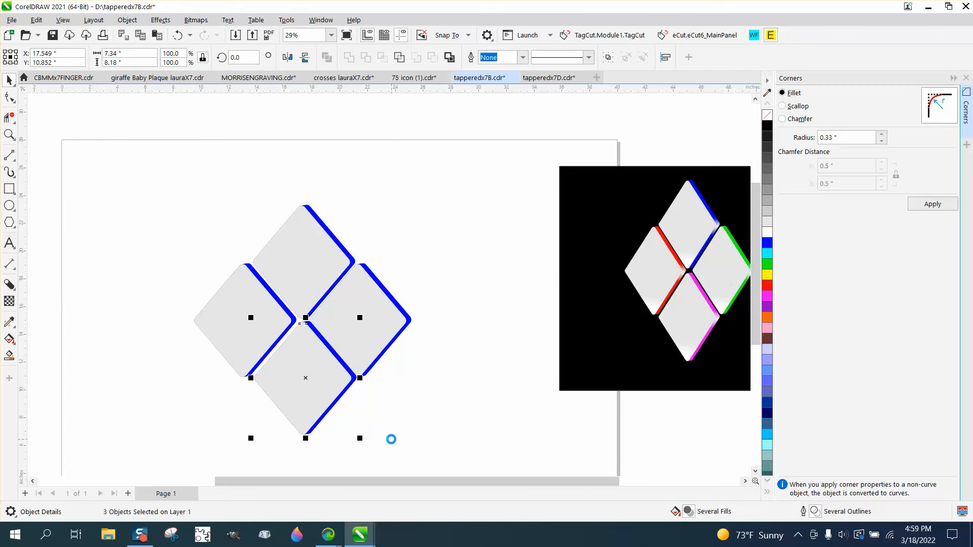
key(Left)
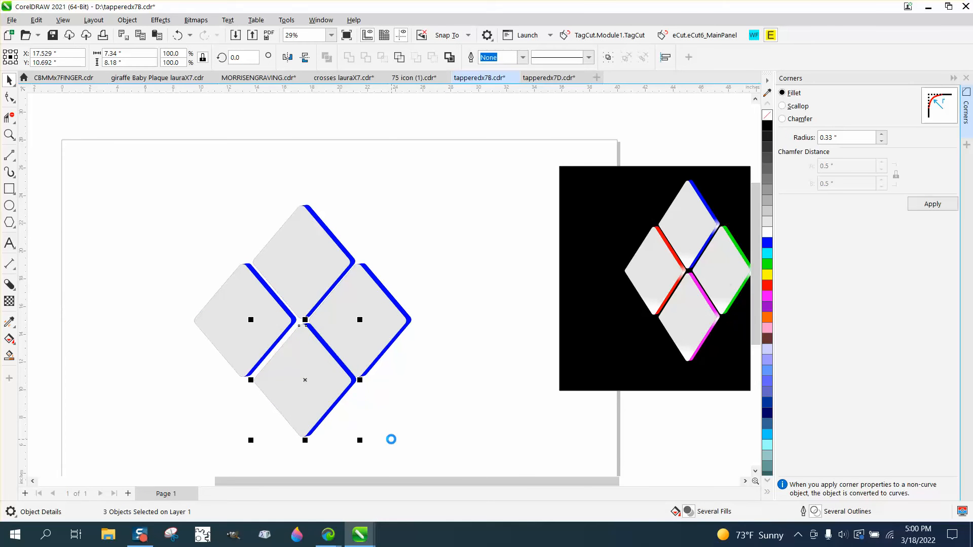
key(Down)
key(Down)
key(Down)
key(Down)
key(Down)
key(Down)
key(Down)
key(Down)
key(Down)
key(Down)
key(Down)
key(Down)
key(Down)
key(Down)
key(Down)
key(Down)
key(Down)
key(Down)
key(Down)
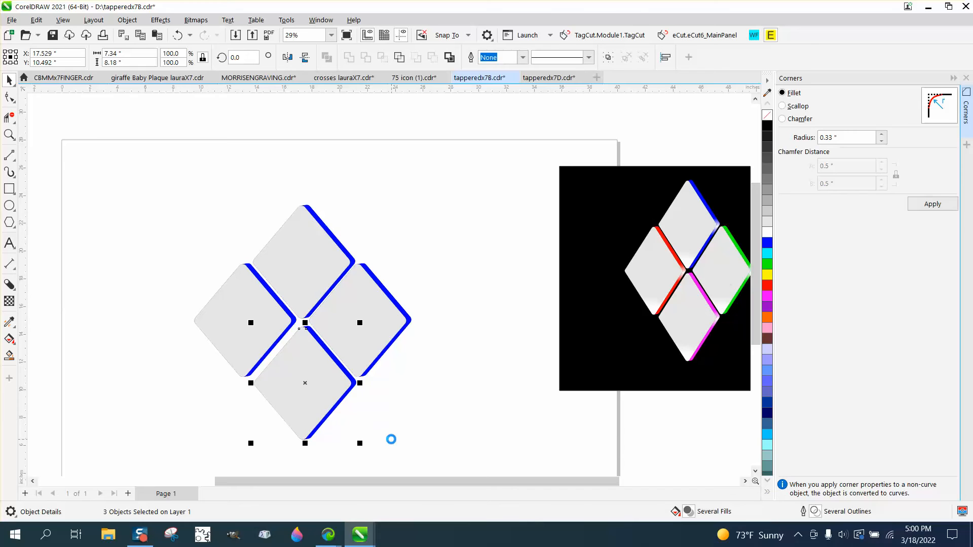
click(437, 285)
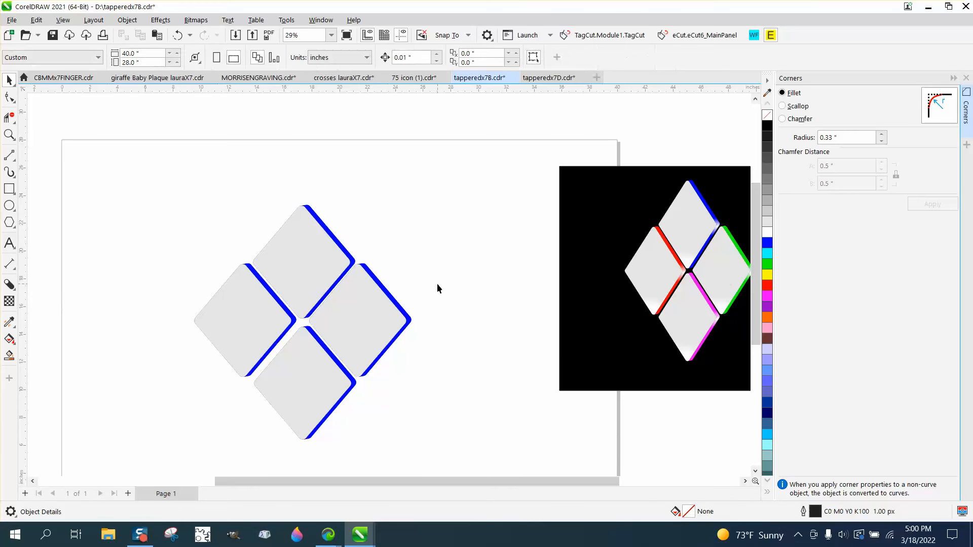
Step: Apply a linear fountain fill down the top diamond's edge, blue at both ends, with an extra node at about 44%
click(340, 247)
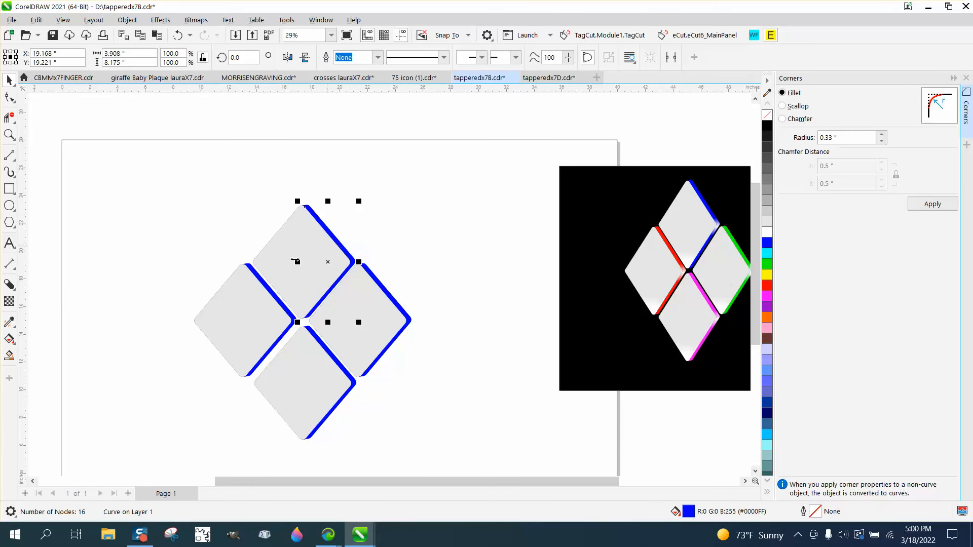
click(13, 341)
click(46, 345)
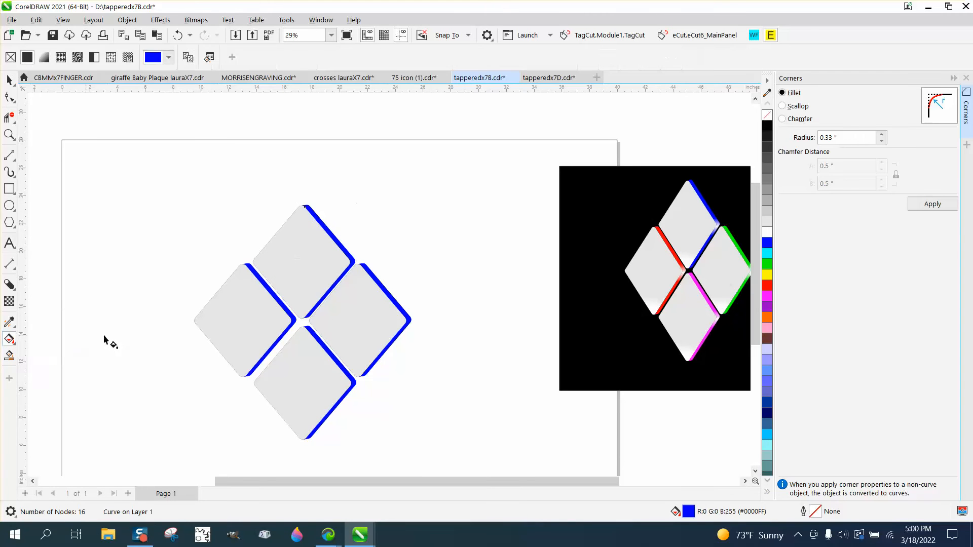
drag(314, 218, 294, 376)
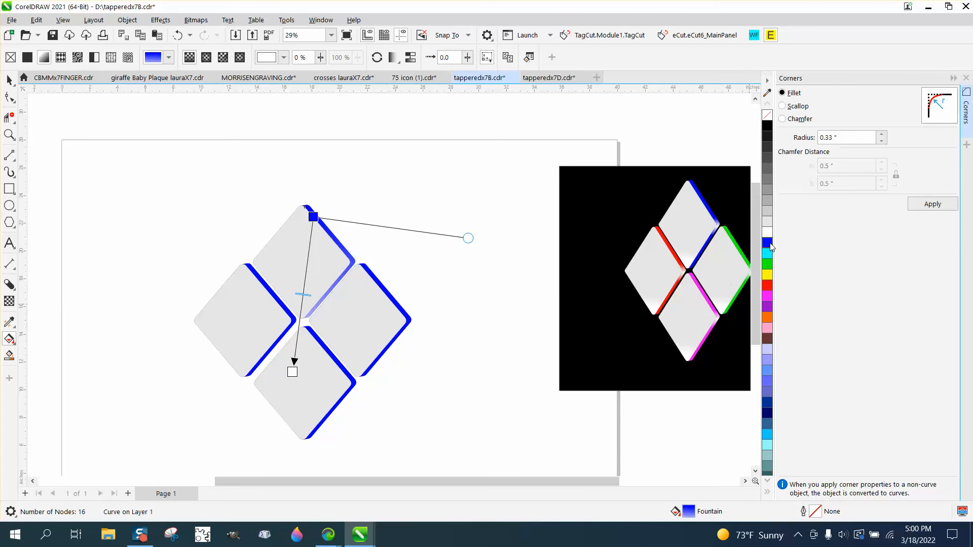
drag(767, 244, 292, 373)
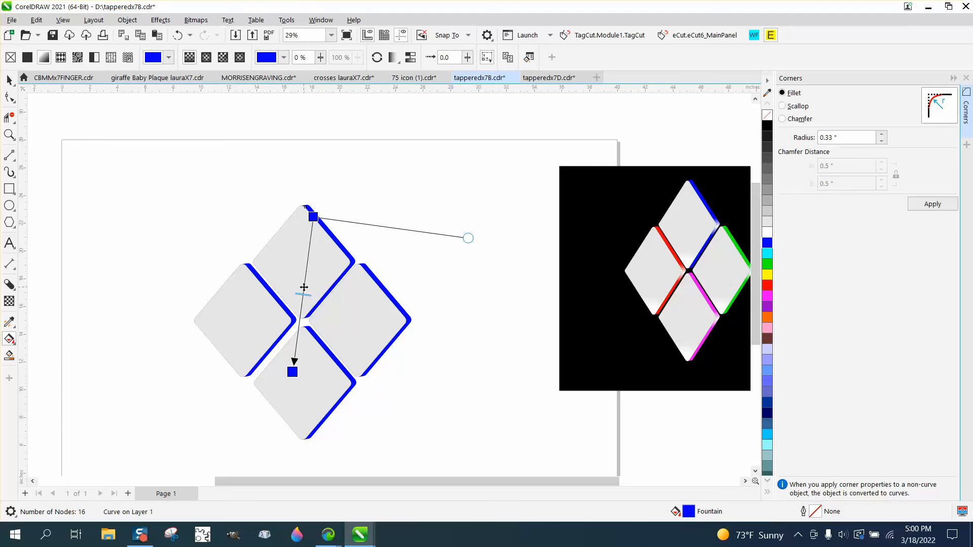
drag(304, 287, 301, 290)
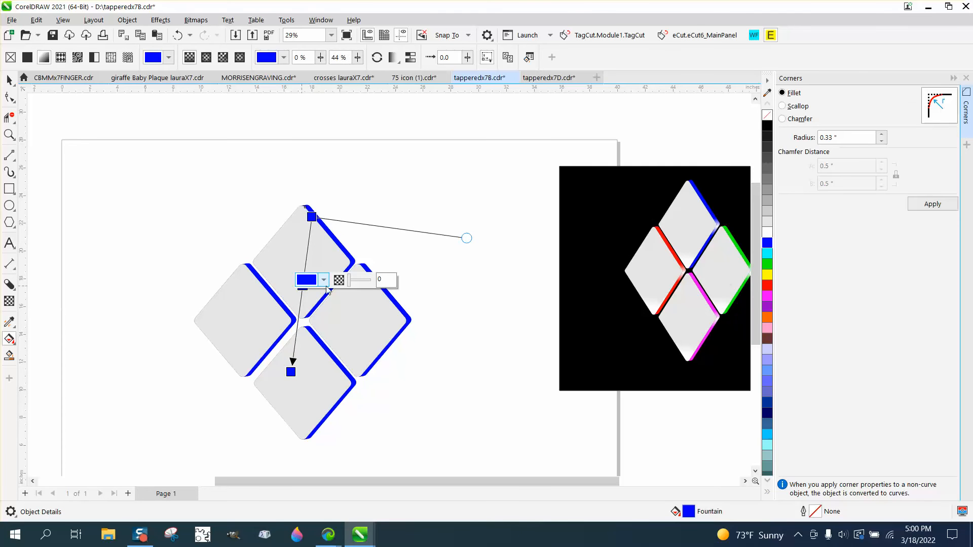
click(412, 279)
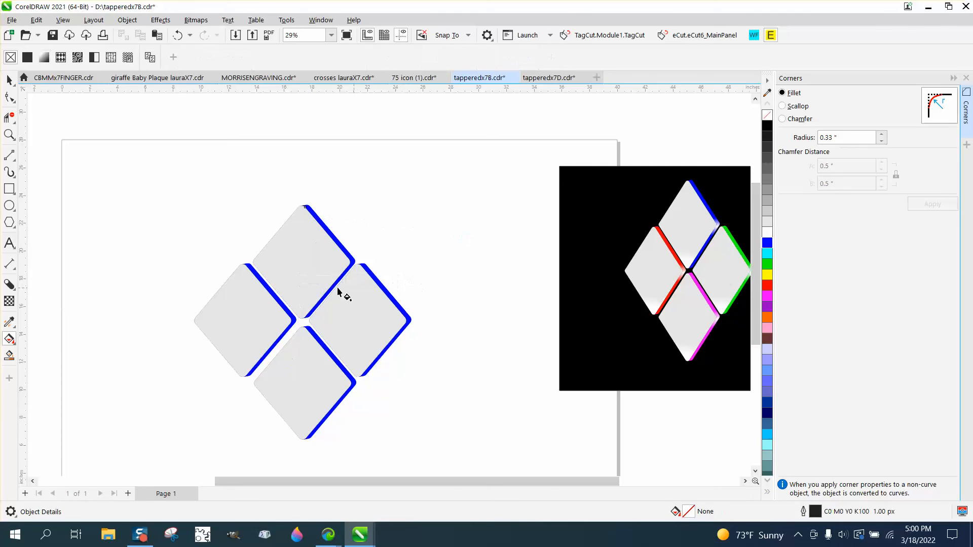
Step: Make the top edge gradient's middle node white at 35%, and bracket it with blue nodes at 27% and 43%
click(321, 244)
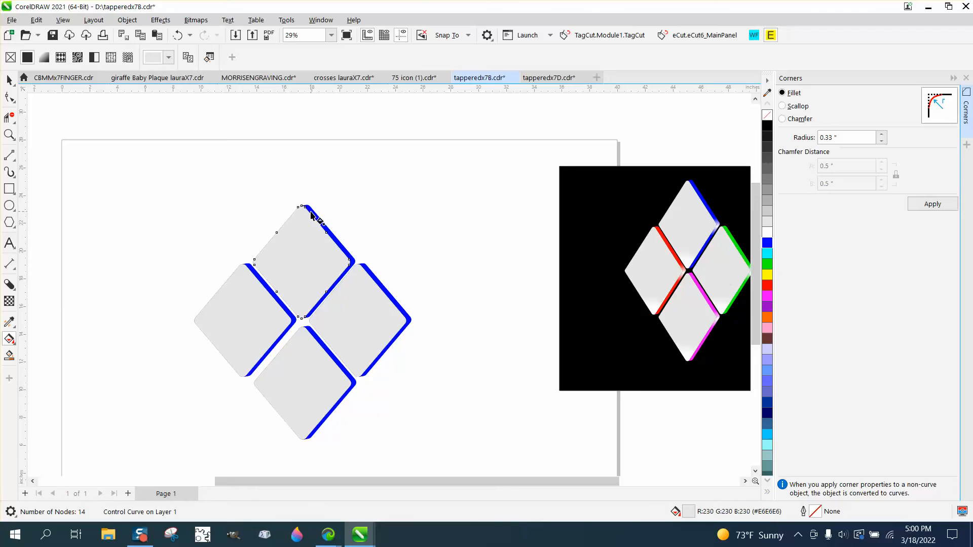
drag(311, 216, 290, 372)
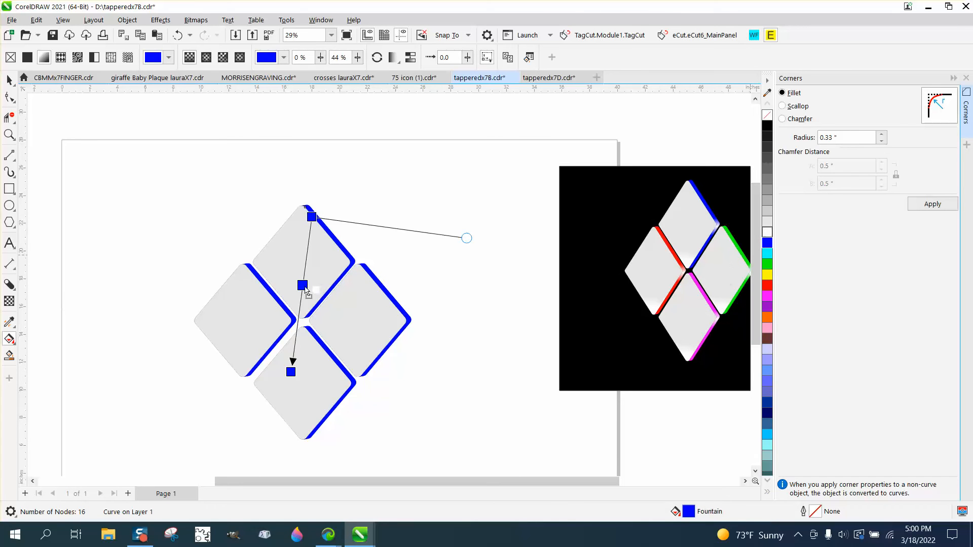
drag(306, 290, 304, 271)
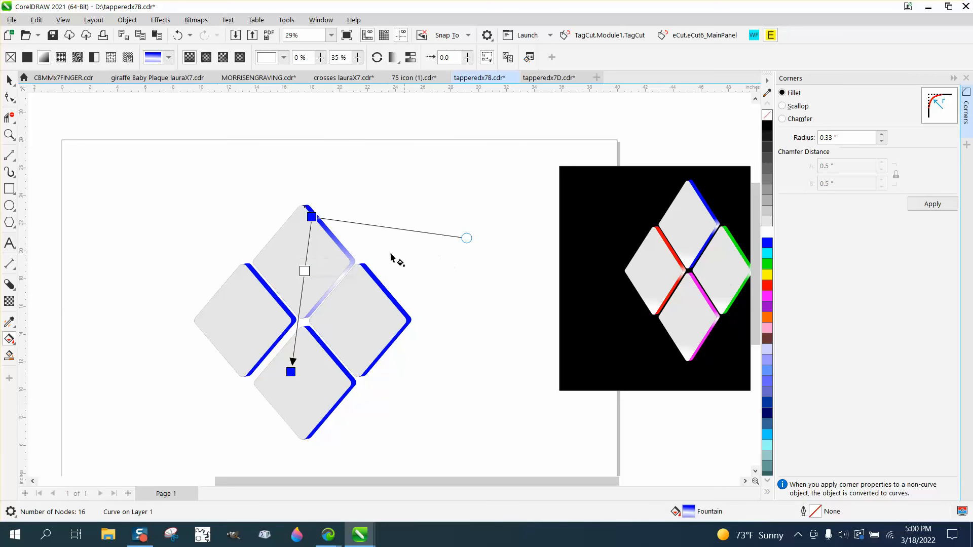
double_click(303, 285)
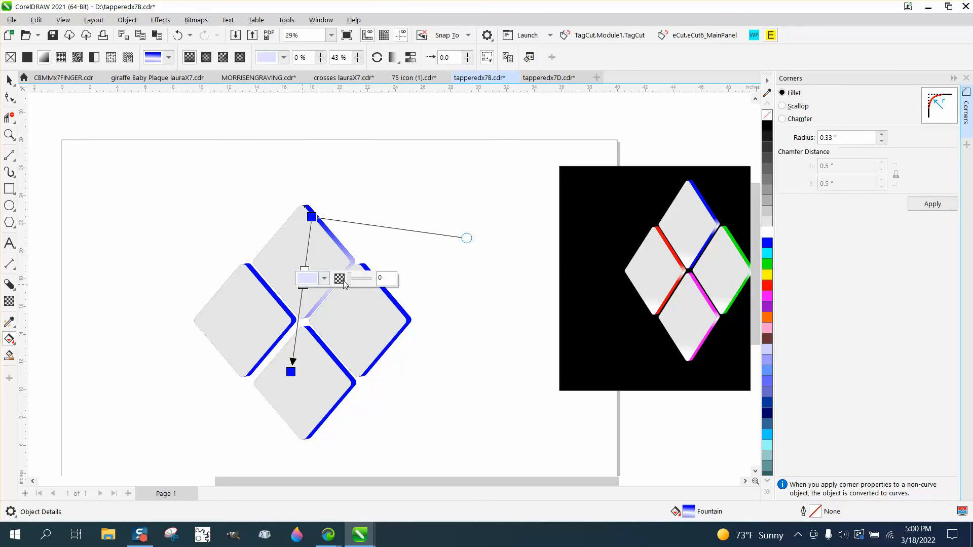
drag(770, 245, 303, 284)
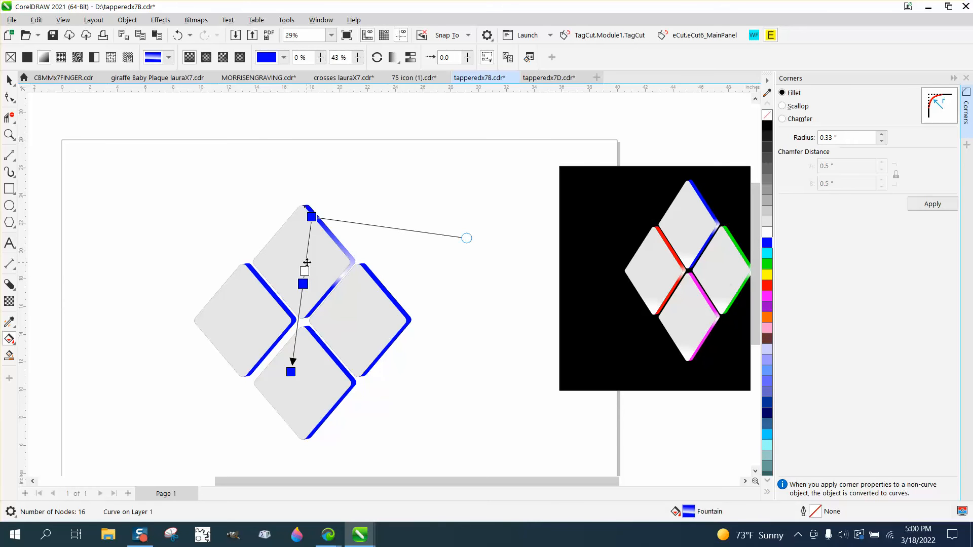
double_click(307, 259)
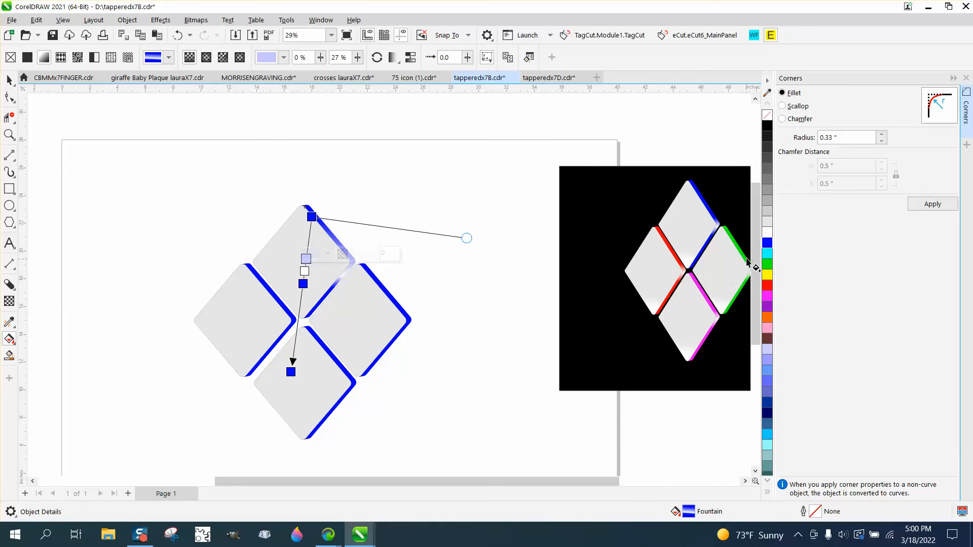
drag(765, 248, 307, 261)
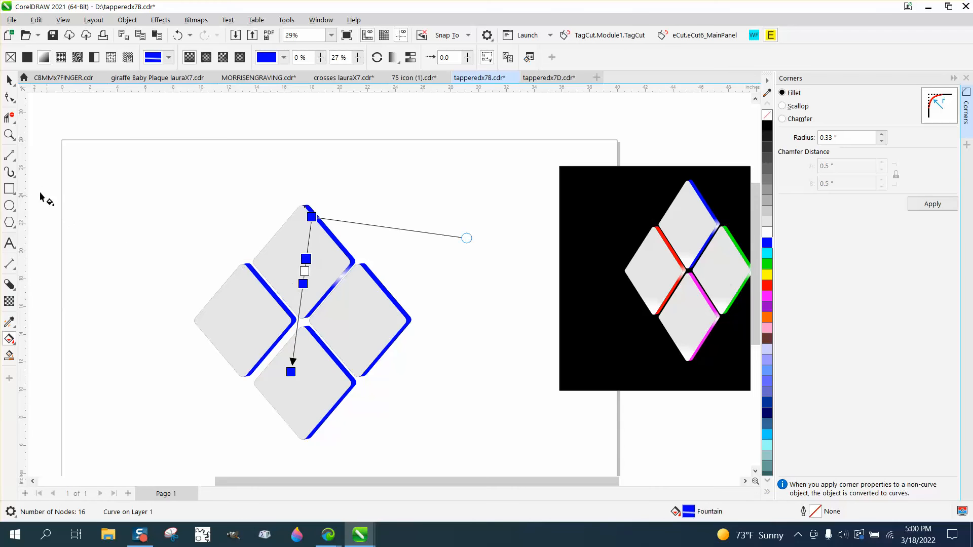
Step: Shift the top edge gradient's white node to 26% and its upper blue node to 20%, pulling the lower blue node up closer to the white
click(9, 134)
drag(218, 177, 522, 463)
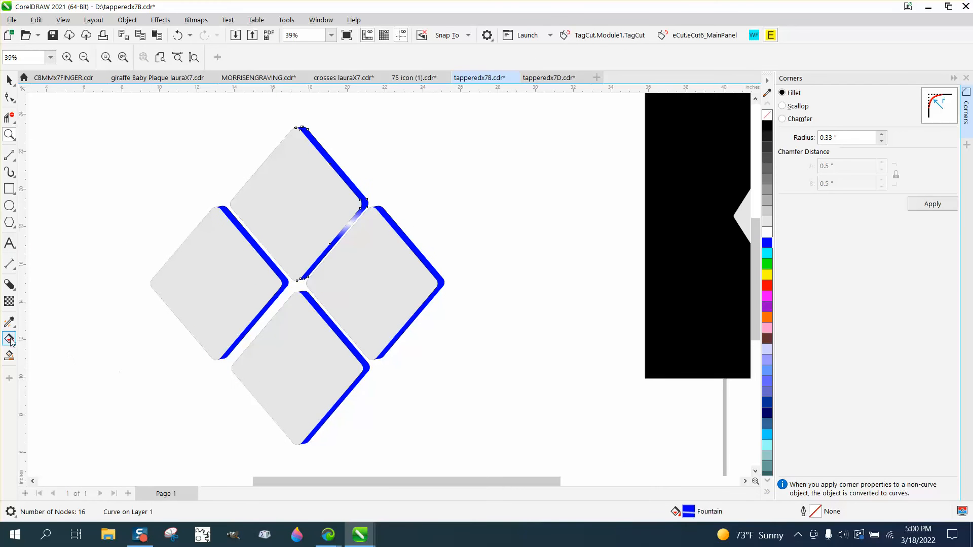
click(9, 338)
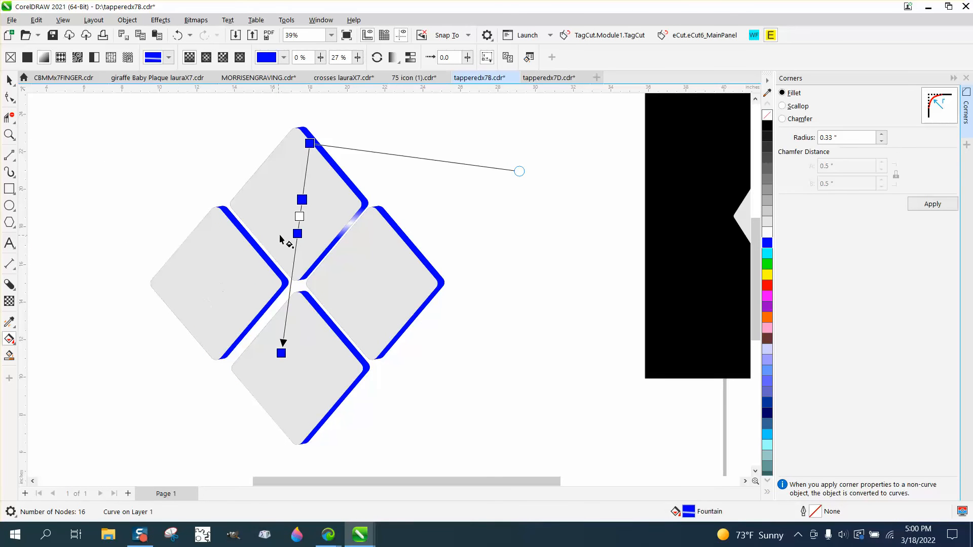
mouse_move(302, 200)
mouse_down()
mouse_move(304, 189)
mouse_move(302, 213)
mouse_move(302, 198)
mouse_up()
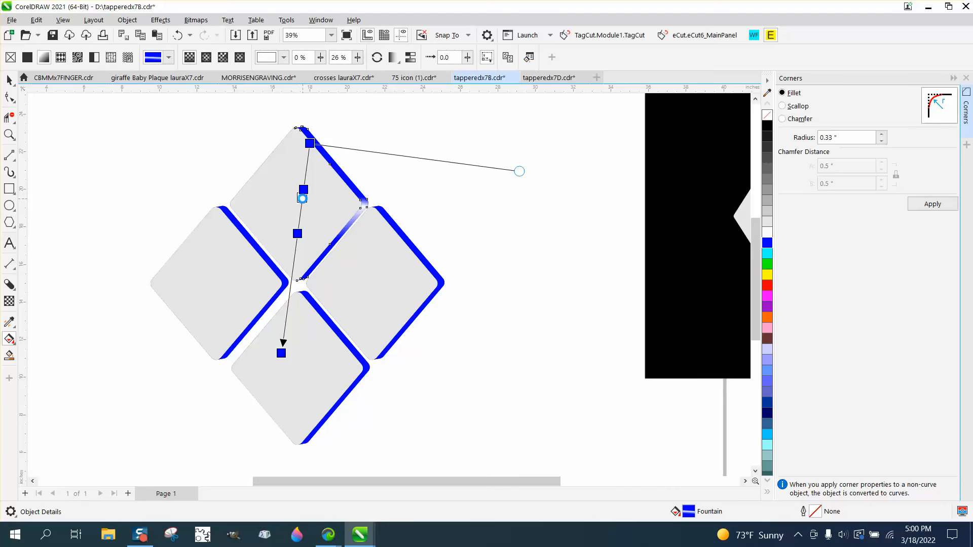
drag(298, 234, 303, 184)
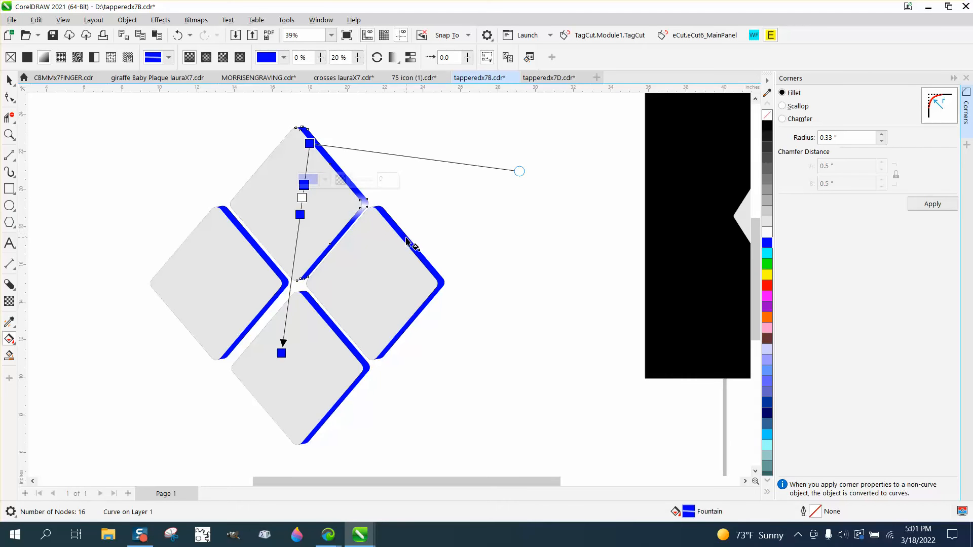
click(9, 81)
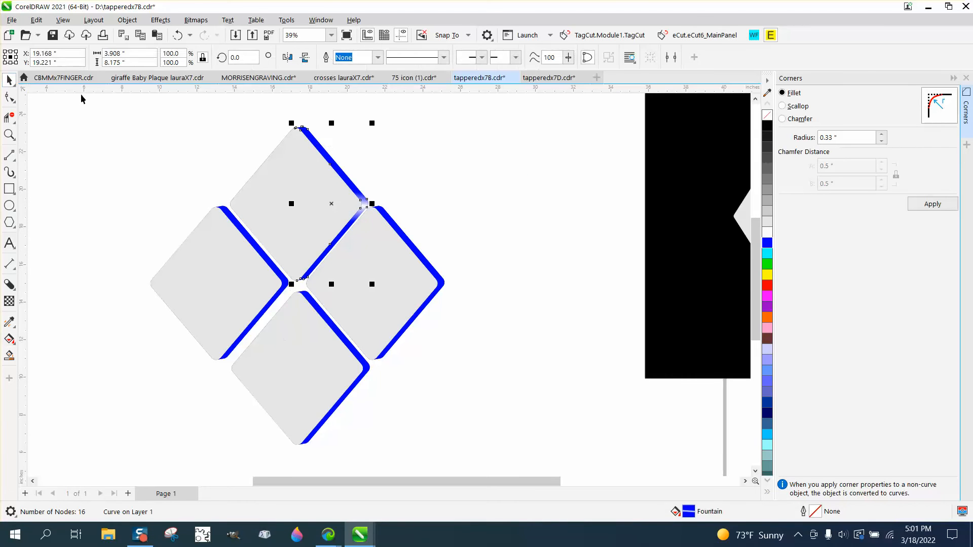
click(13, 342)
click(221, 282)
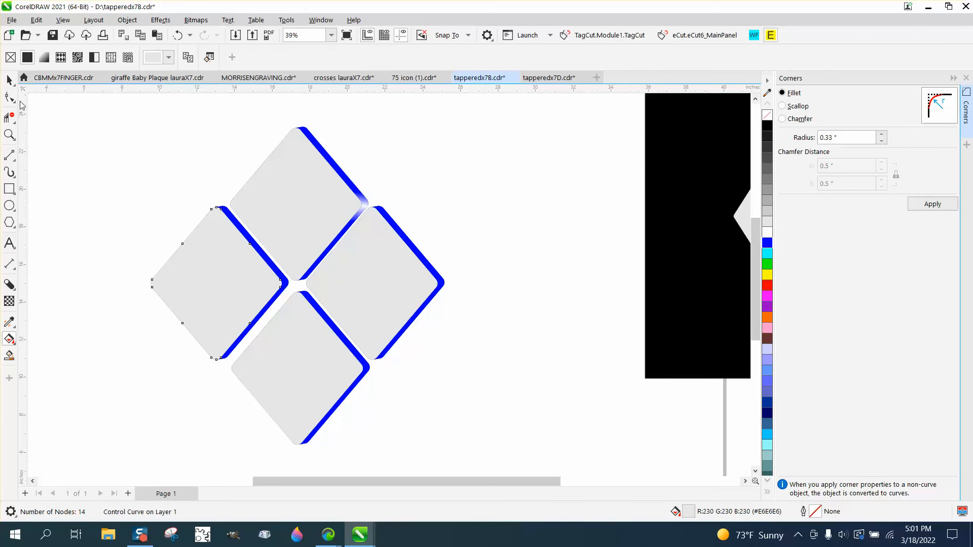
drag(298, 204, 279, 205)
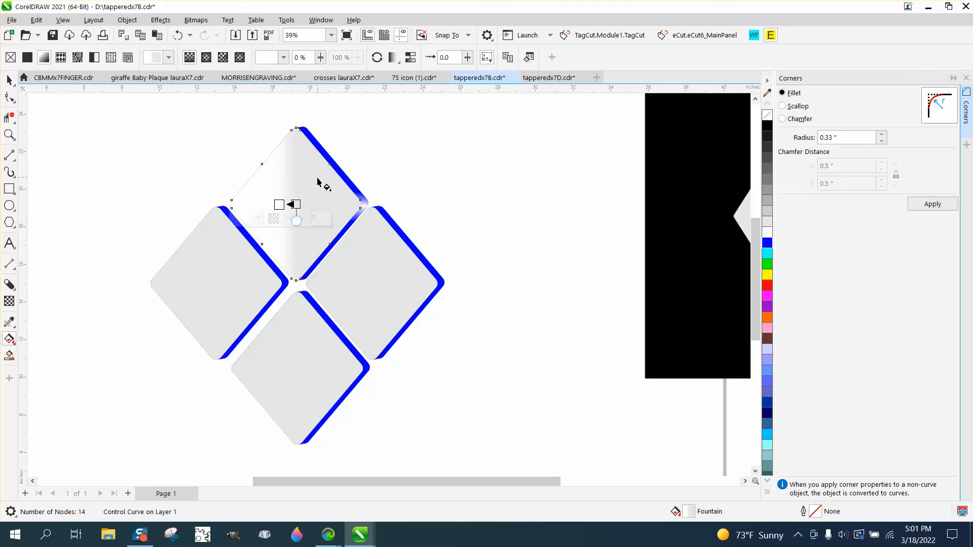
click(178, 35)
click(329, 162)
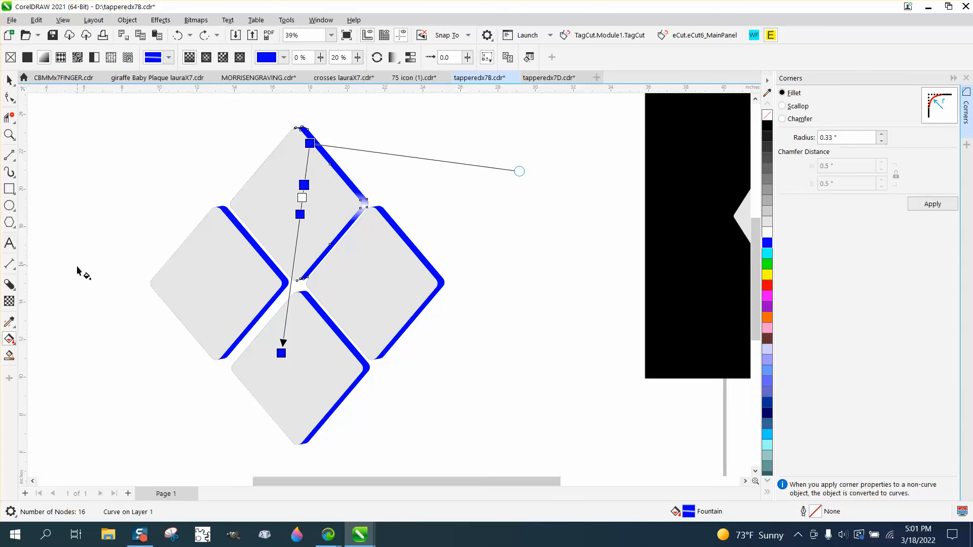
click(9, 79)
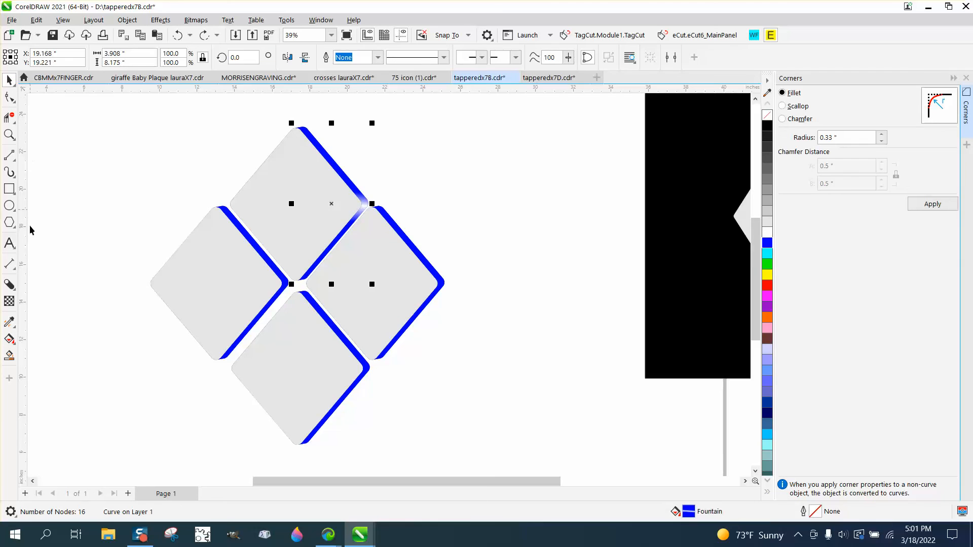
click(15, 328)
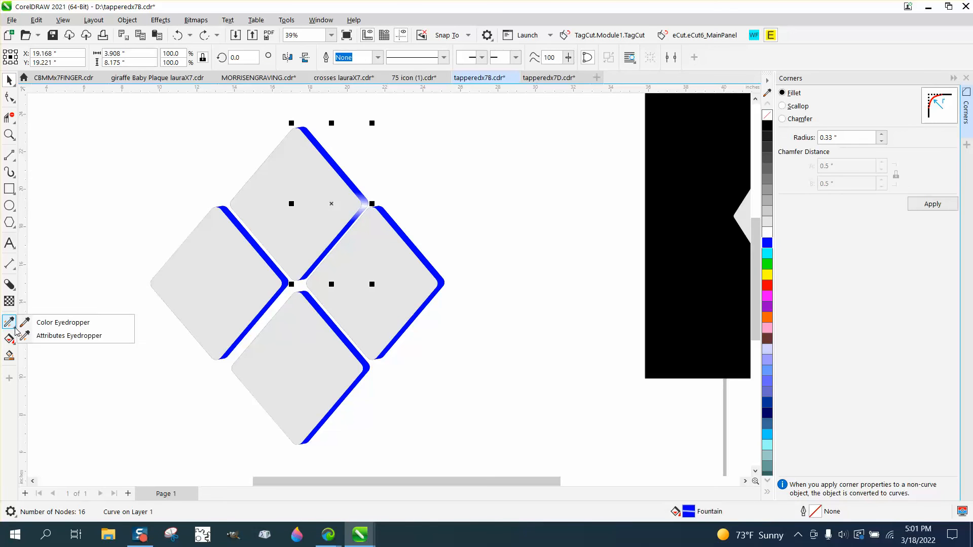
click(50, 322)
click(350, 182)
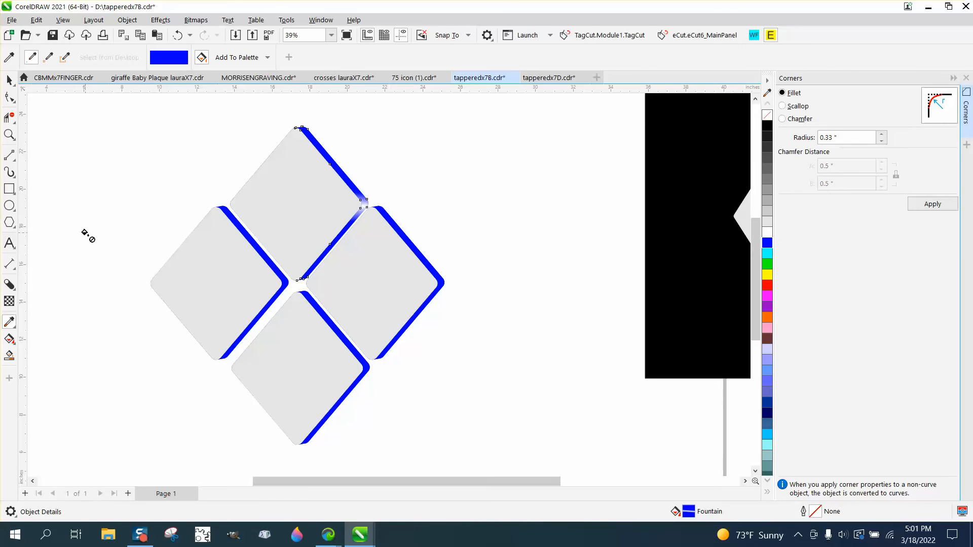
Step: Copy the top diamond edge's gradient fill onto the left diamond's blue edge with the Attributes Eyedropper
click(17, 328)
click(49, 337)
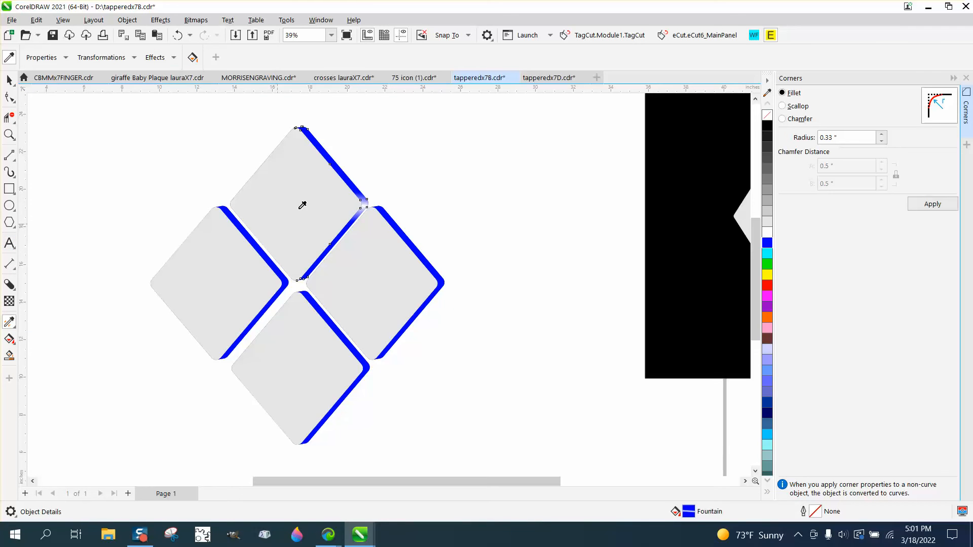
click(347, 174)
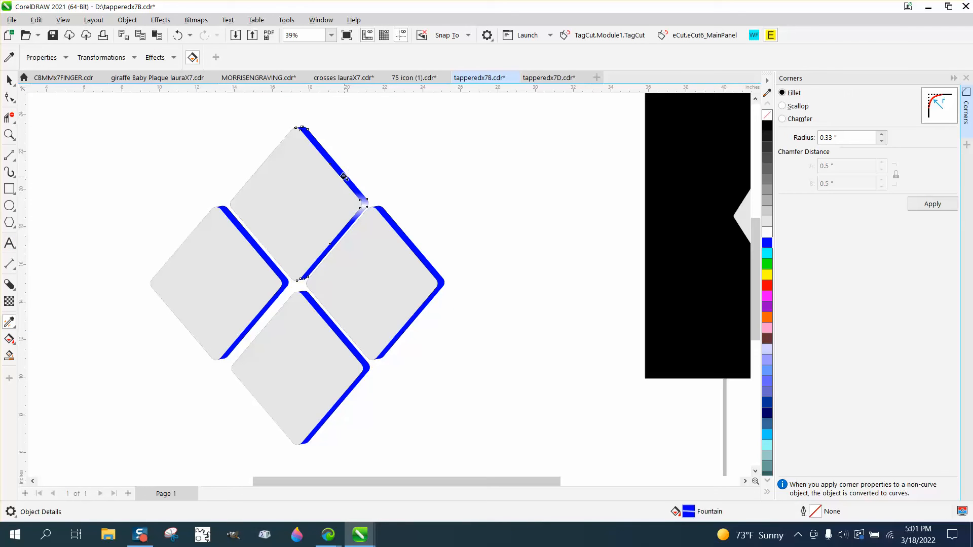
click(255, 248)
Step: Recolour all four blue nodes of the left diamond edge's gradient red, keeping the white middle node
click(9, 340)
click(198, 289)
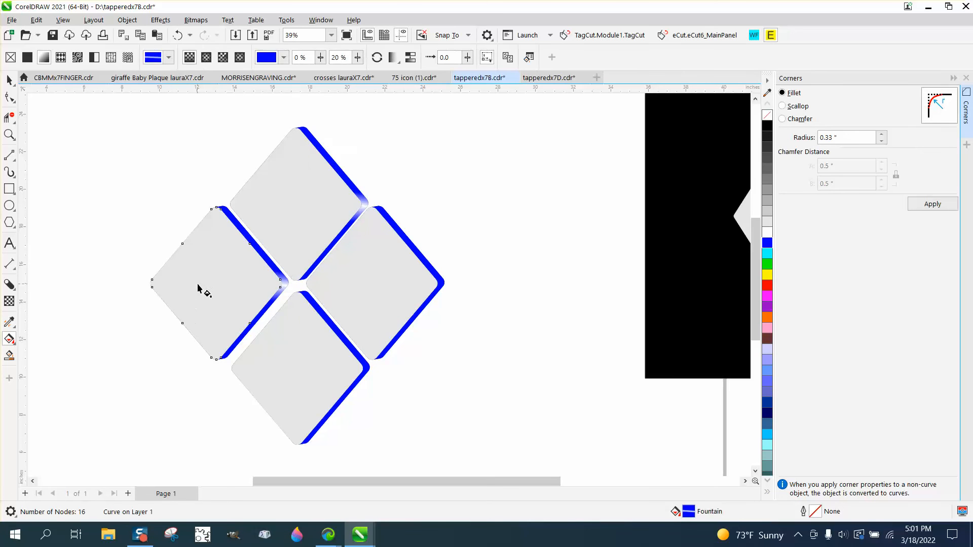
click(264, 260)
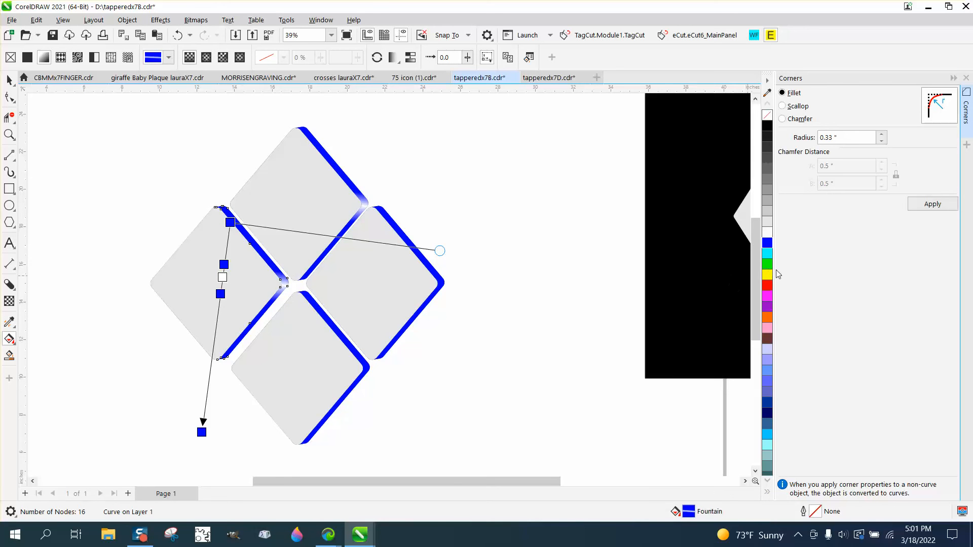
drag(767, 286, 230, 222)
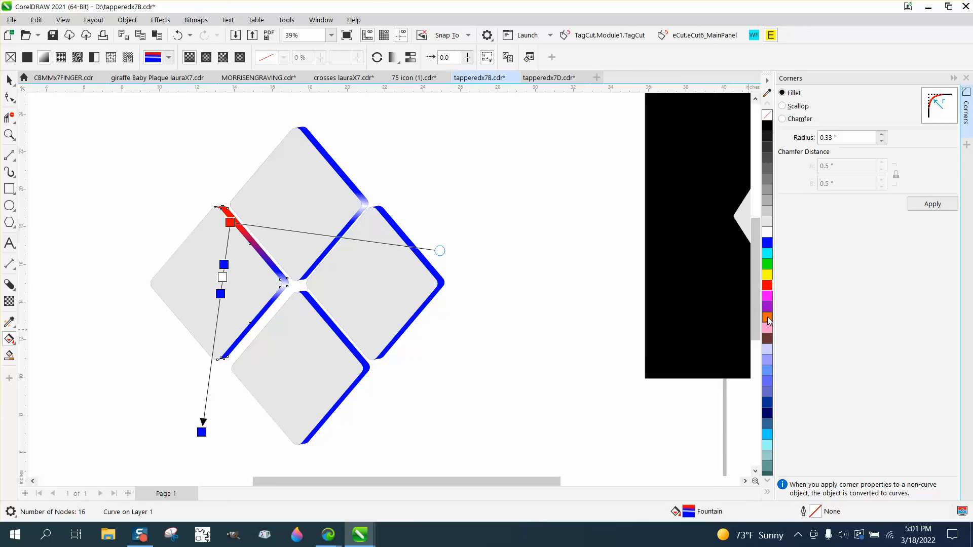
drag(769, 287, 201, 432)
drag(354, 284, 223, 264)
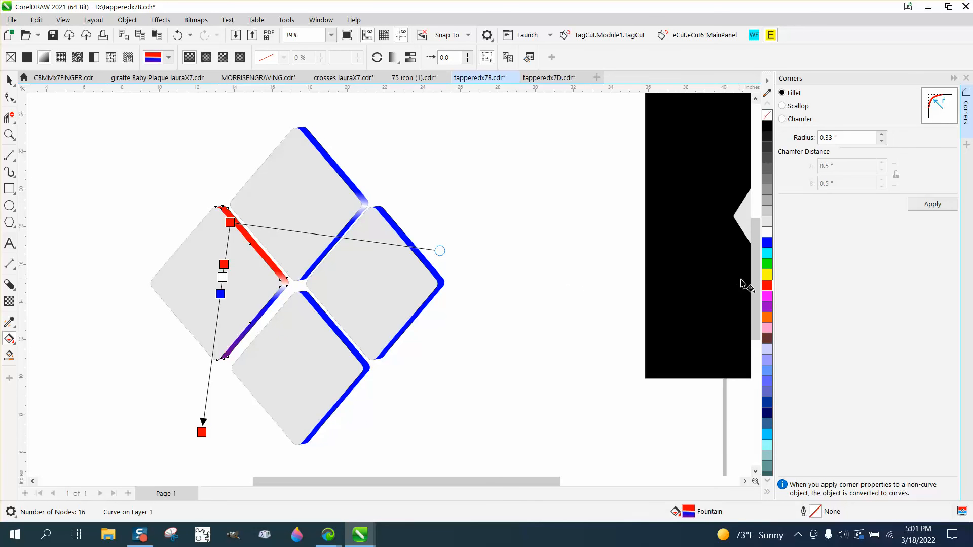
drag(769, 288, 221, 294)
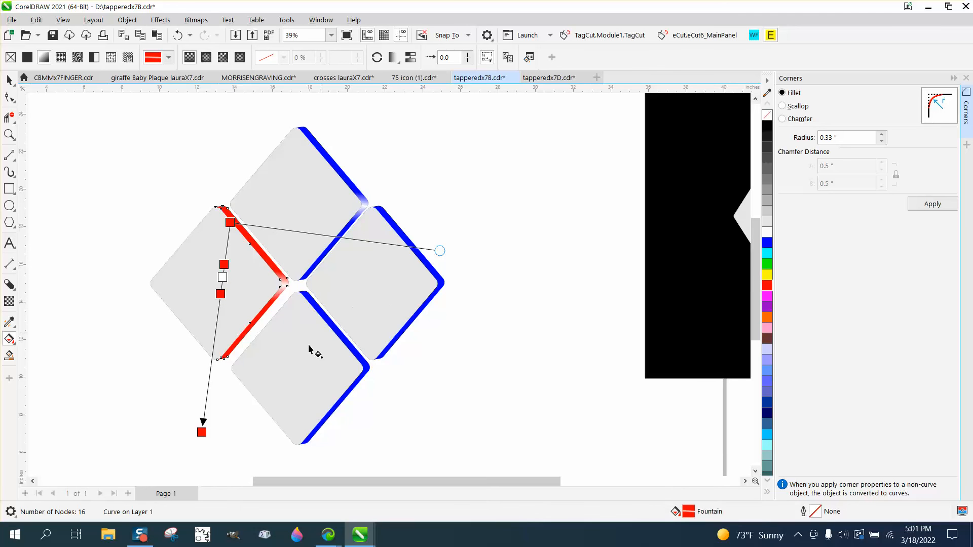
Step: Copy the left diamond edge's red gradient fill onto the bottom diamond's blue edge with the Attributes Eyedropper
click(299, 356)
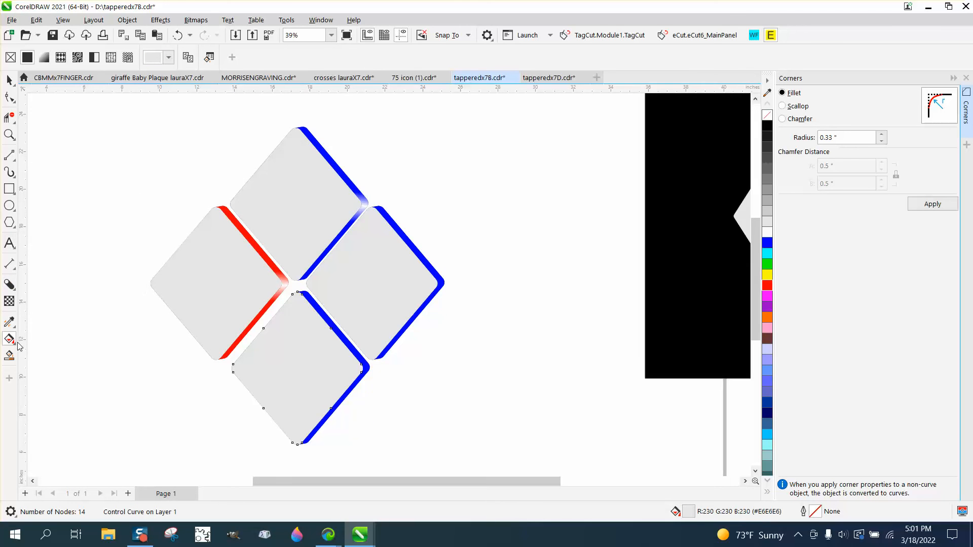
click(10, 323)
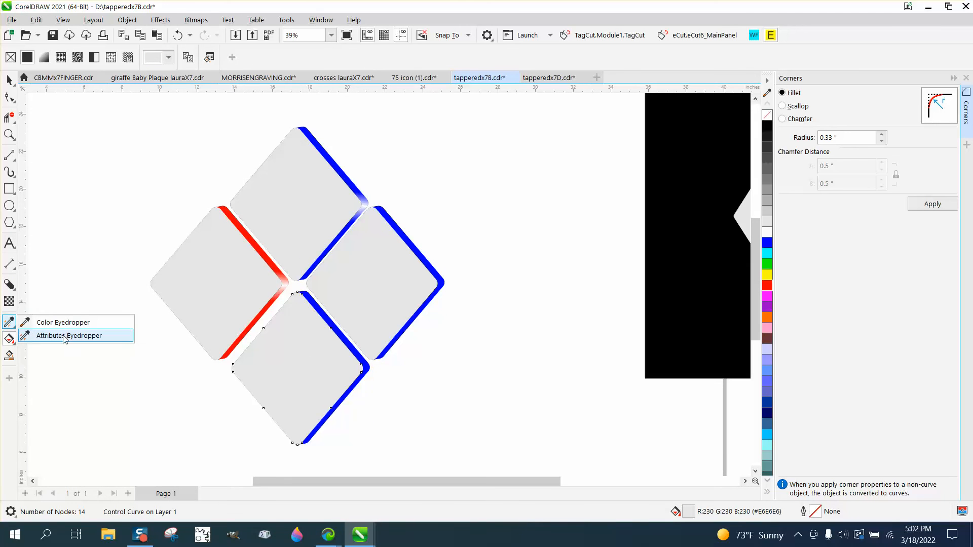
click(65, 336)
click(279, 268)
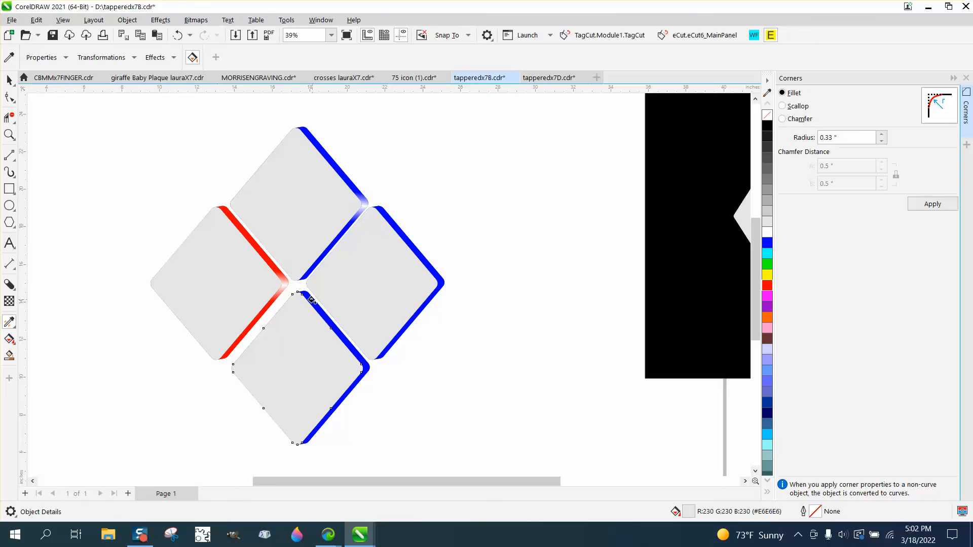
click(311, 301)
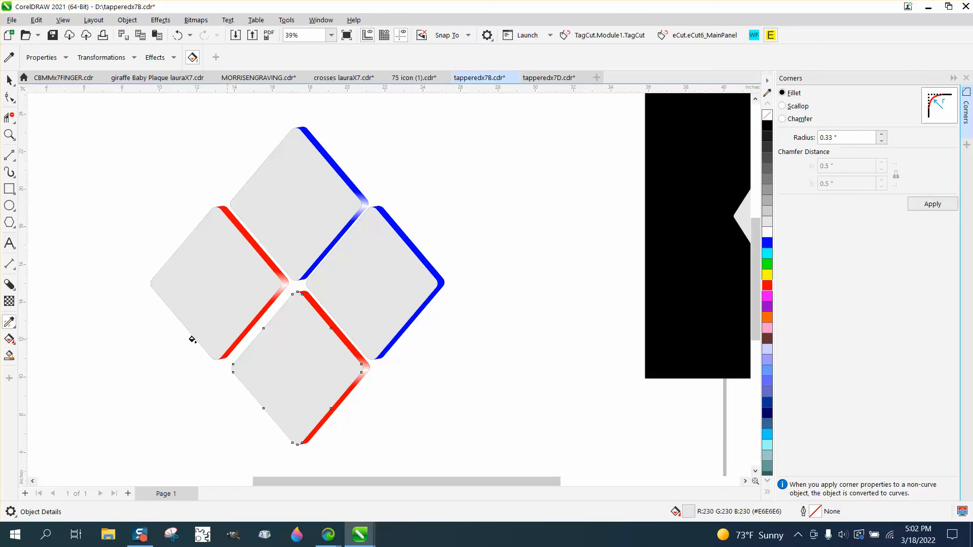
Step: Recolour the four red nodes of the bottom diamond edge's gradient yellow, keeping the white middle node
click(9, 338)
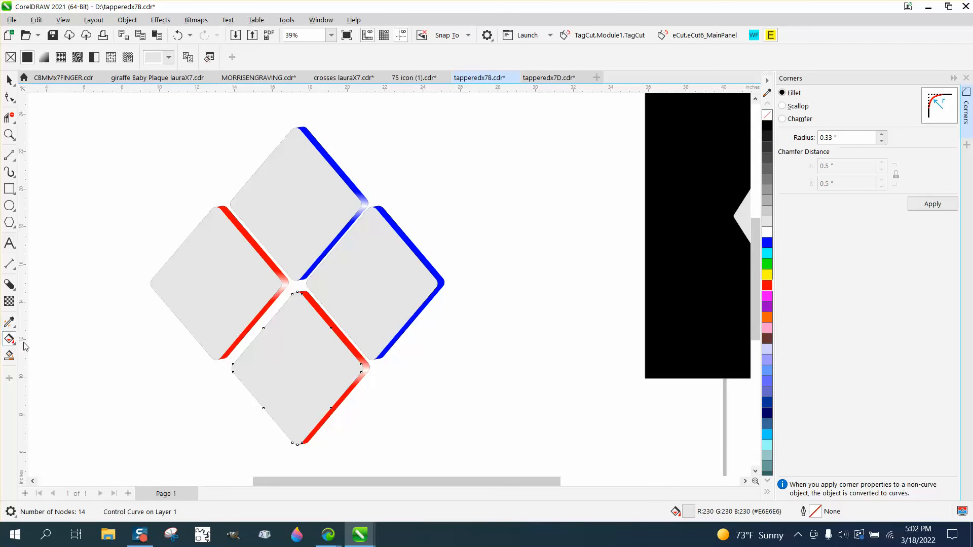
click(362, 363)
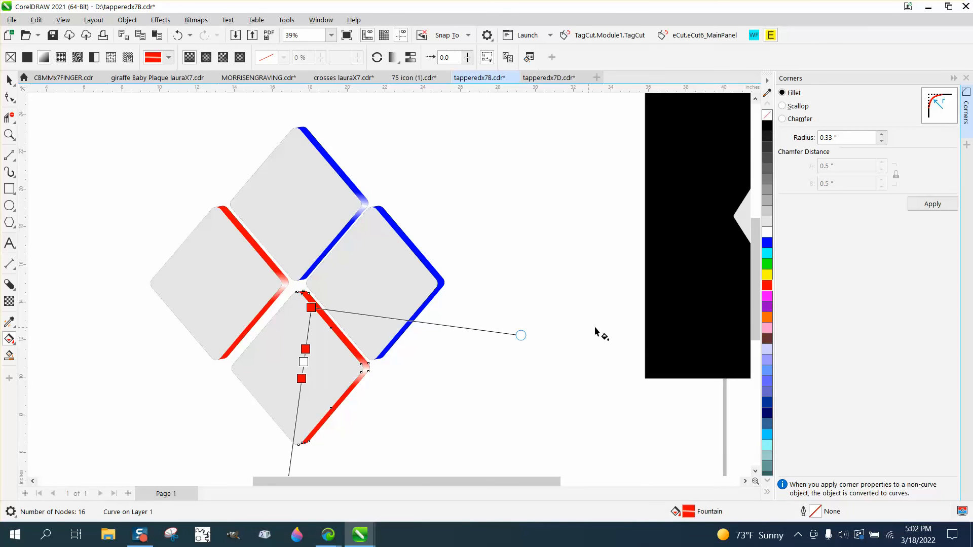
drag(765, 277, 312, 308)
drag(767, 275, 303, 381)
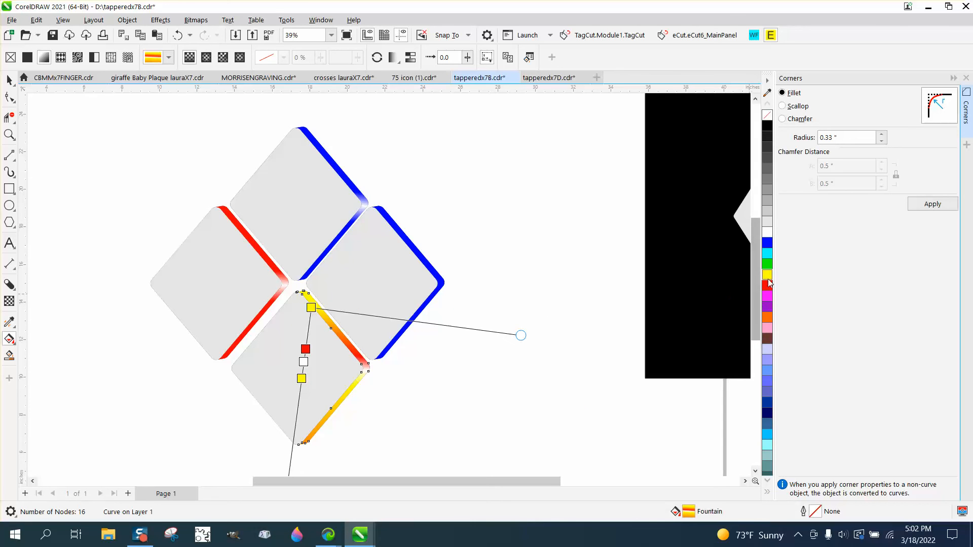
drag(767, 275, 306, 349)
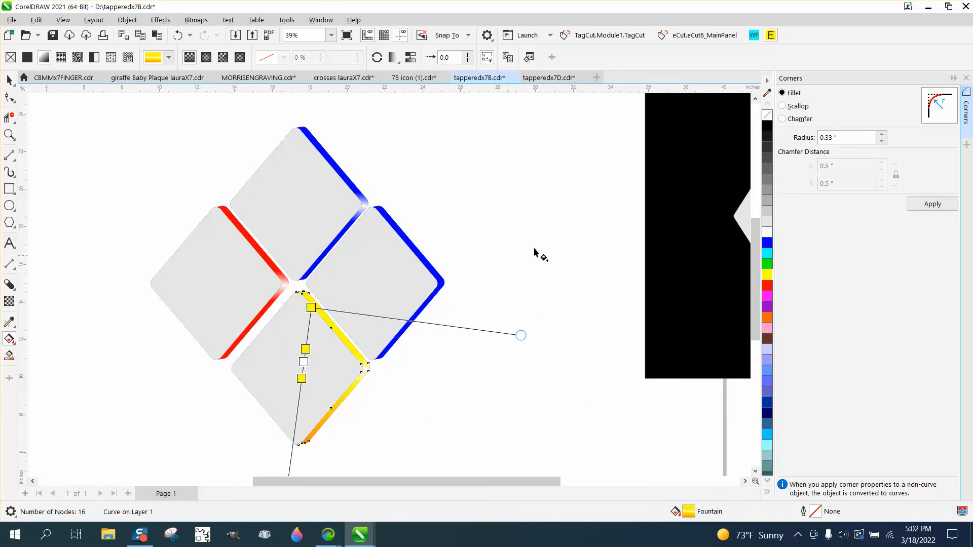
drag(756, 252, 282, 424)
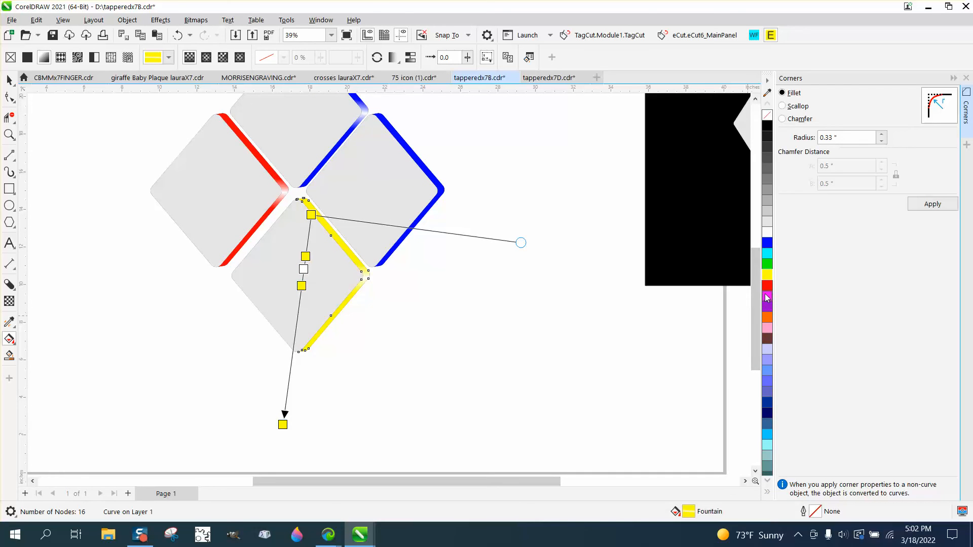
Step: Recolour the four yellow nodes of the bottom diamond edge's gradient green, leaving the document default properties unchanged
drag(767, 280, 310, 430)
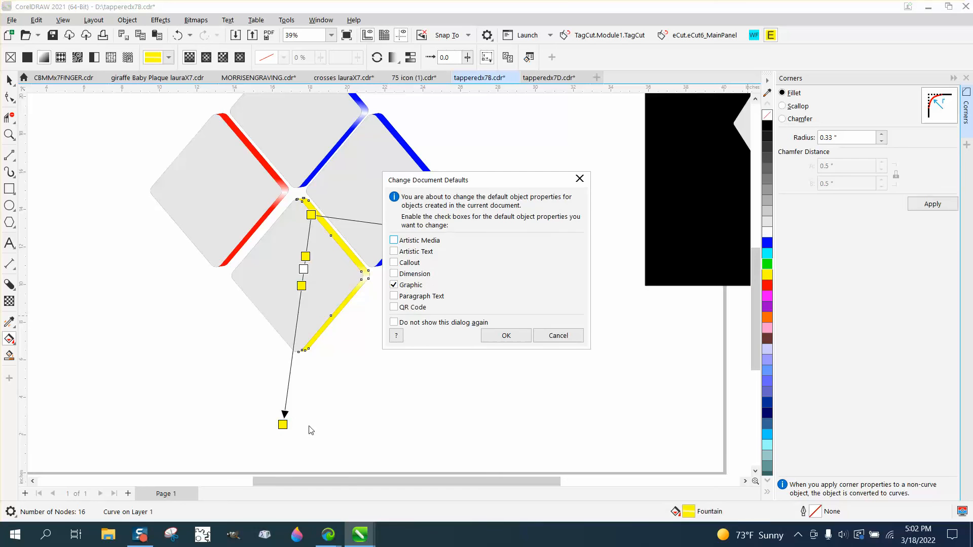
click(570, 333)
drag(767, 264, 284, 425)
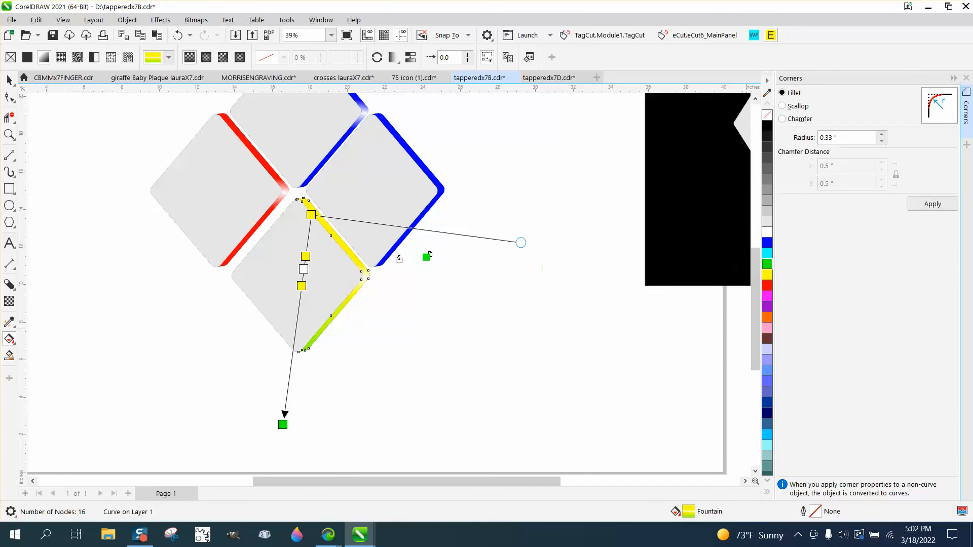
drag(396, 250, 311, 215)
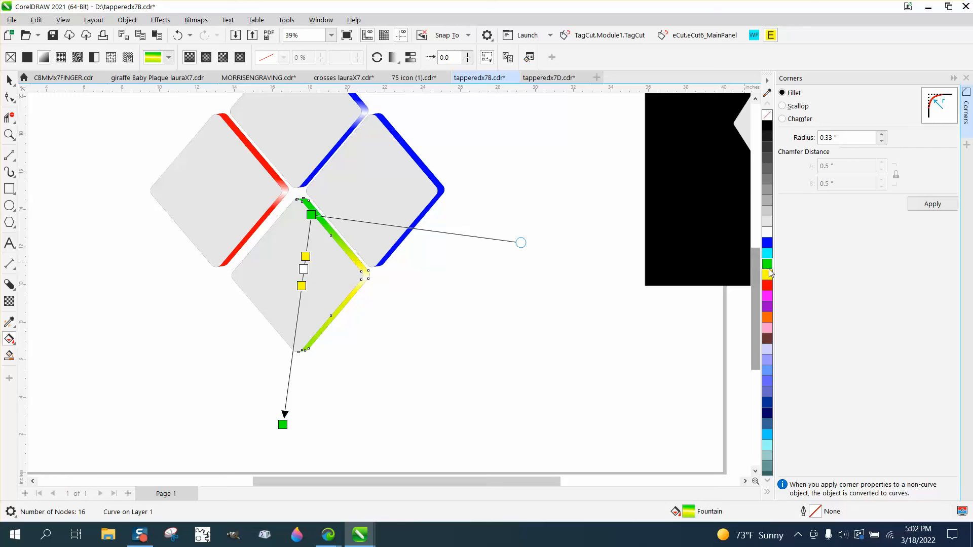
drag(769, 268, 305, 256)
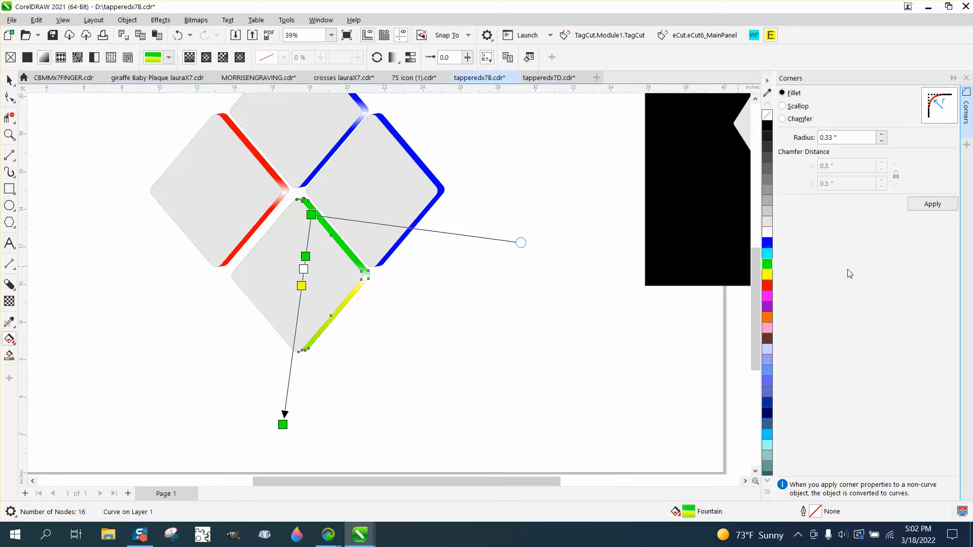
drag(768, 269, 311, 286)
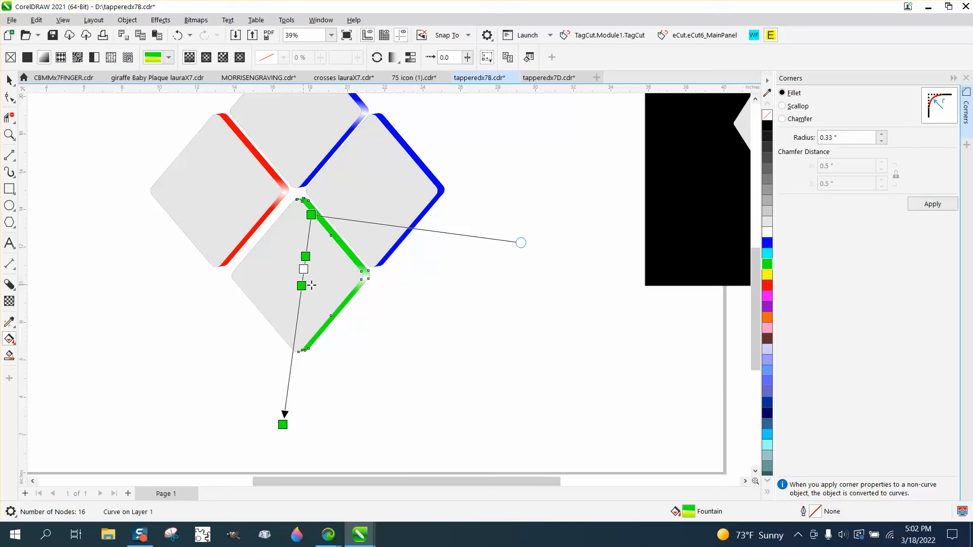
click(15, 331)
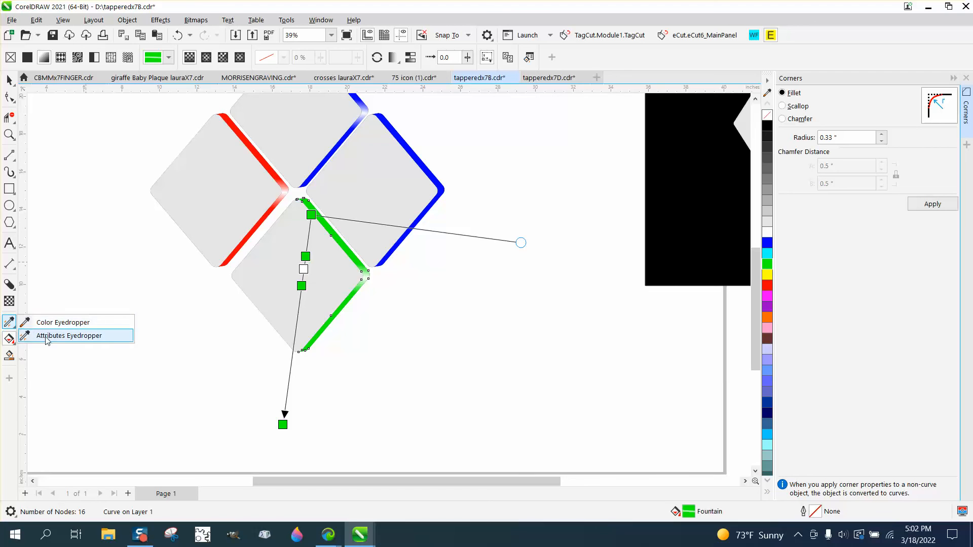
click(48, 337)
click(432, 176)
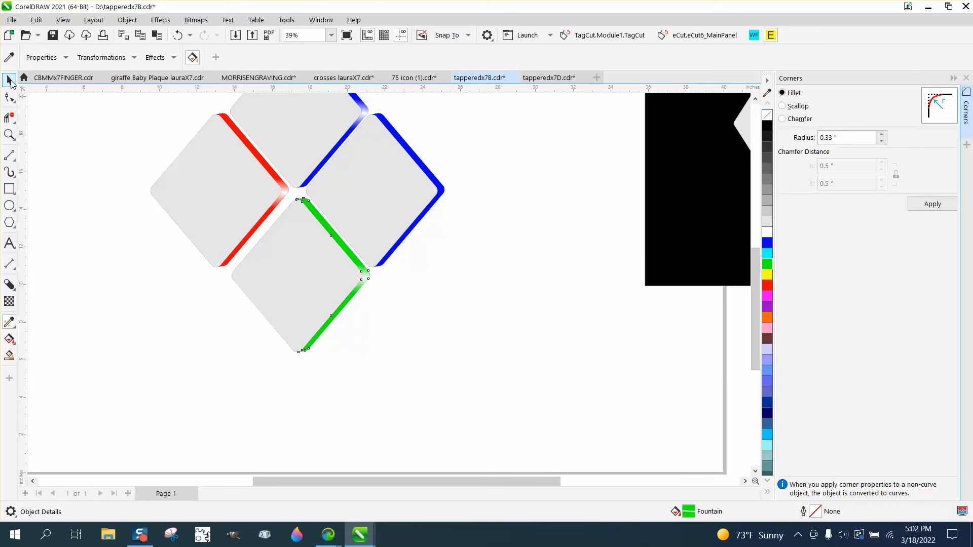
click(9, 80)
click(123, 275)
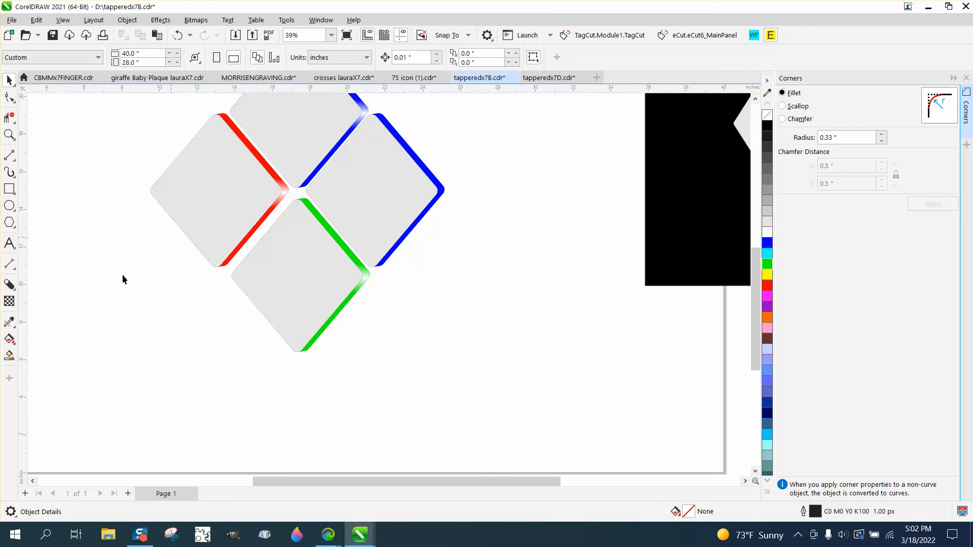
Step: Copy the bottom diamond edge's green gradient fill onto the right diamond's blue edge with the Attributes Eyedropper
click(16, 329)
click(61, 337)
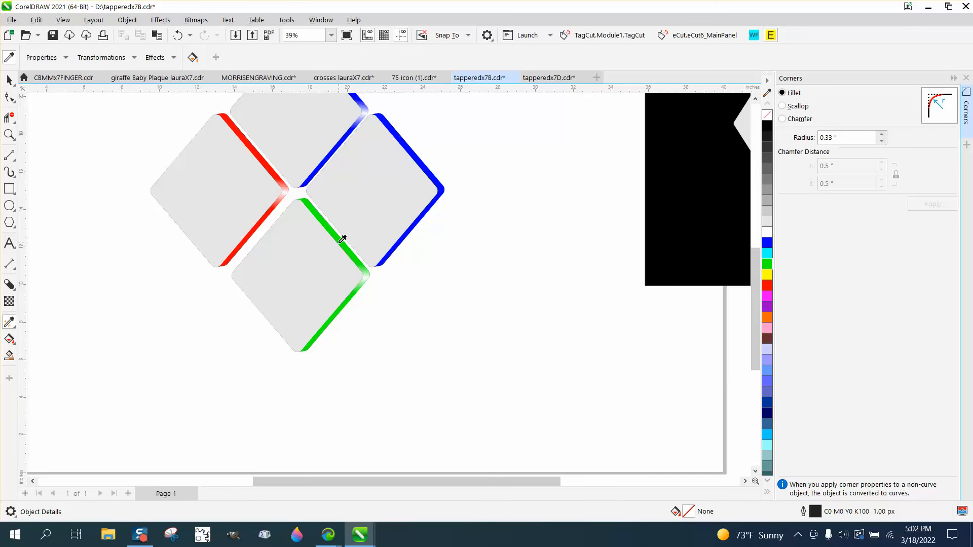
click(342, 239)
click(425, 171)
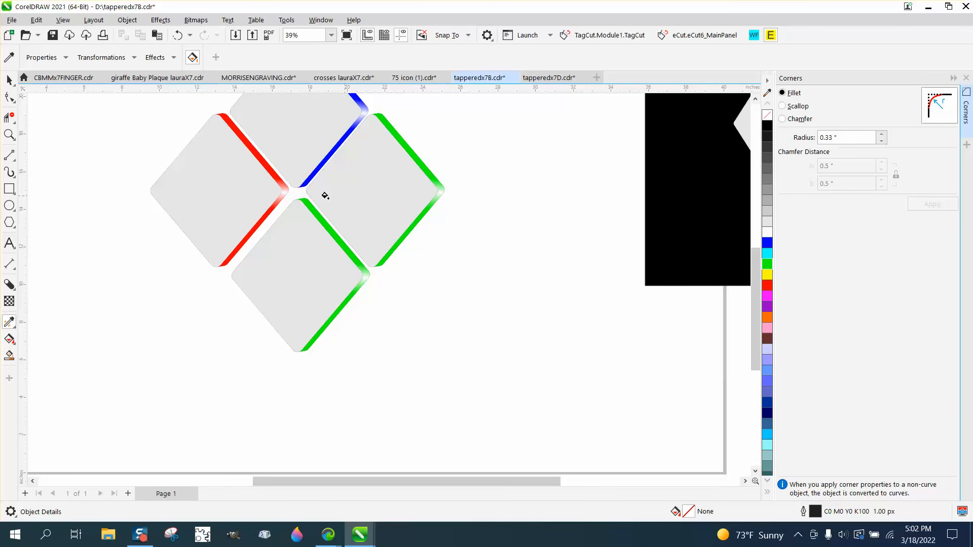
Step: Recolour the four green nodes of the right diamond edge's gradient purple, trying magenta on the middle node before making it white again
click(9, 339)
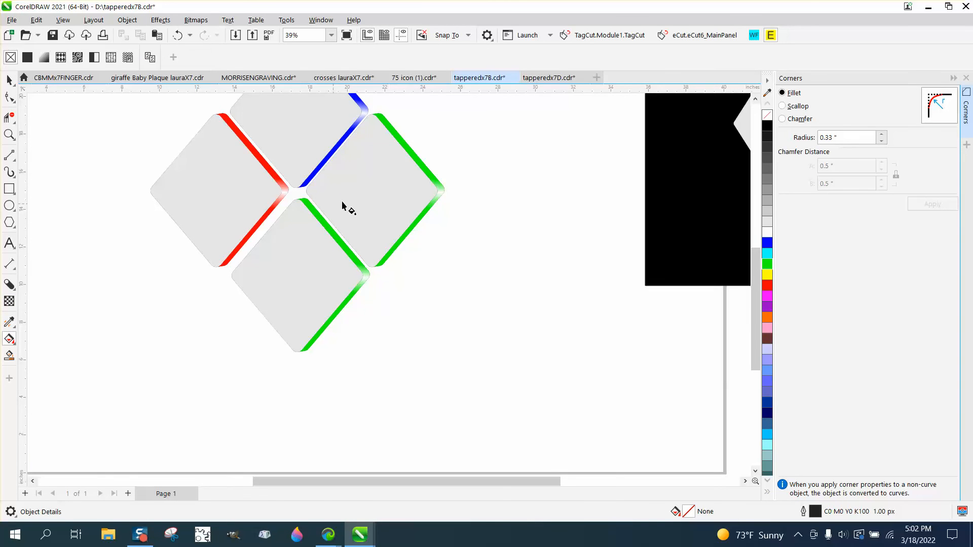
click(388, 196)
click(419, 161)
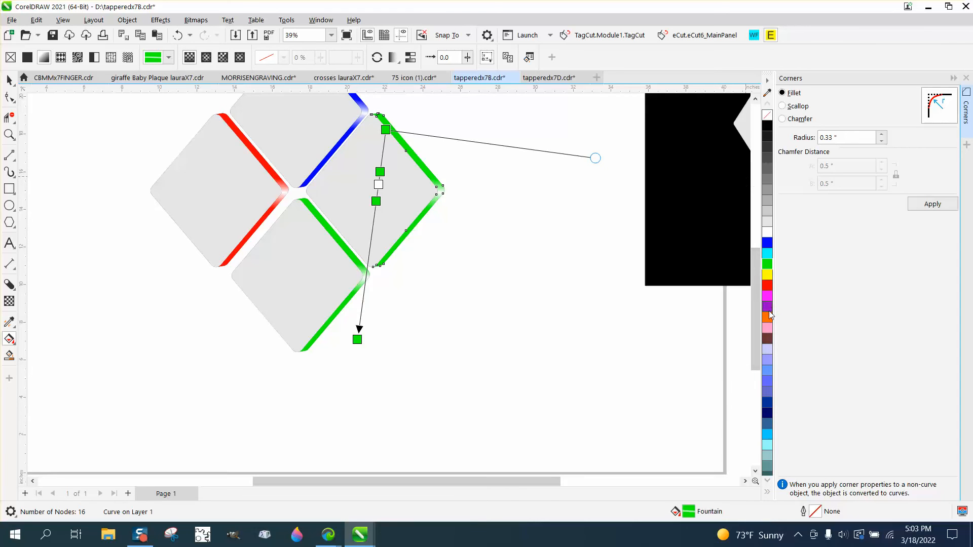
drag(769, 308, 386, 129)
drag(767, 307, 357, 339)
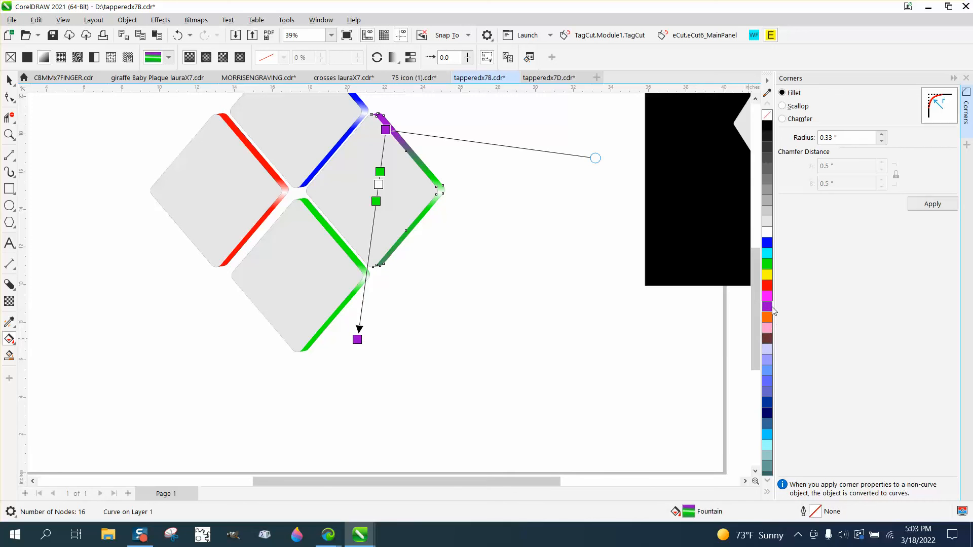
drag(731, 311, 377, 201)
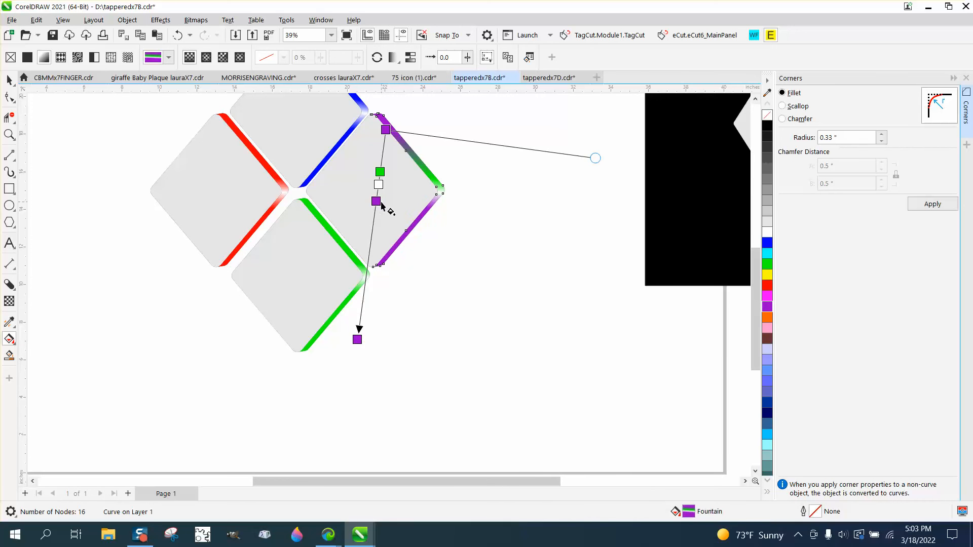
drag(768, 300, 379, 184)
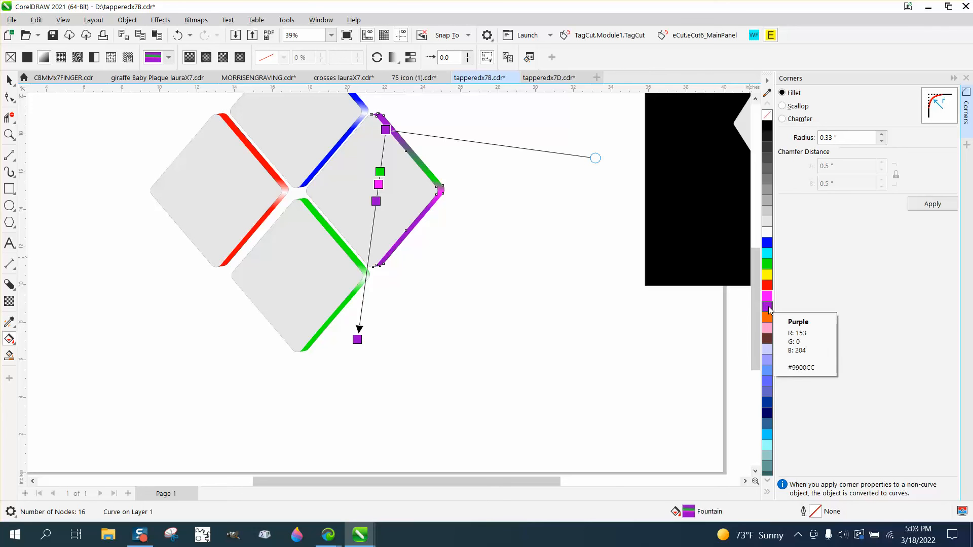
drag(769, 310, 380, 172)
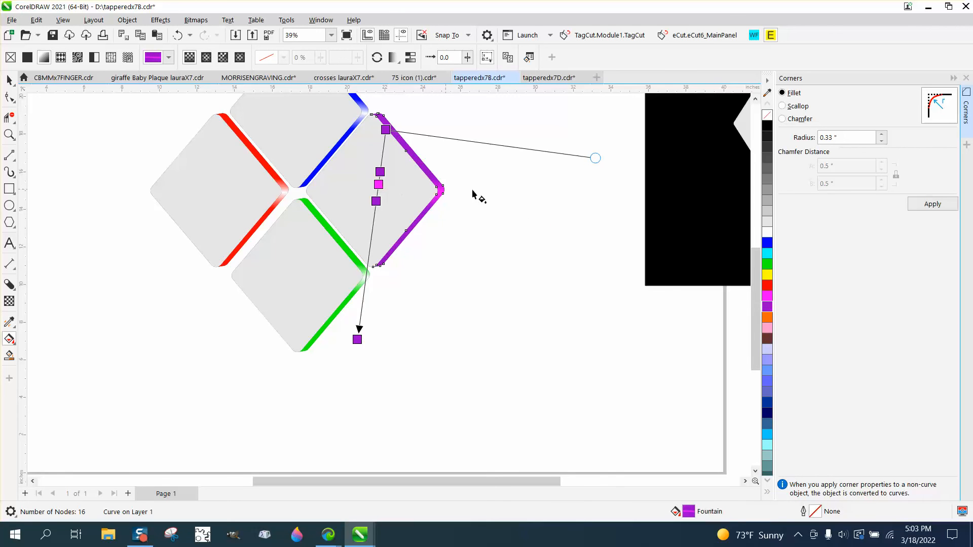
drag(475, 208, 379, 186)
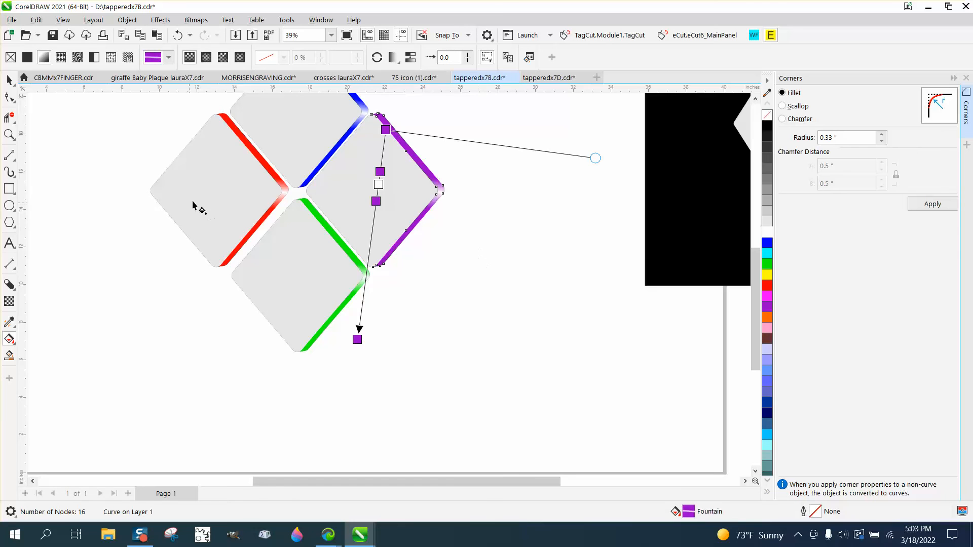
click(9, 80)
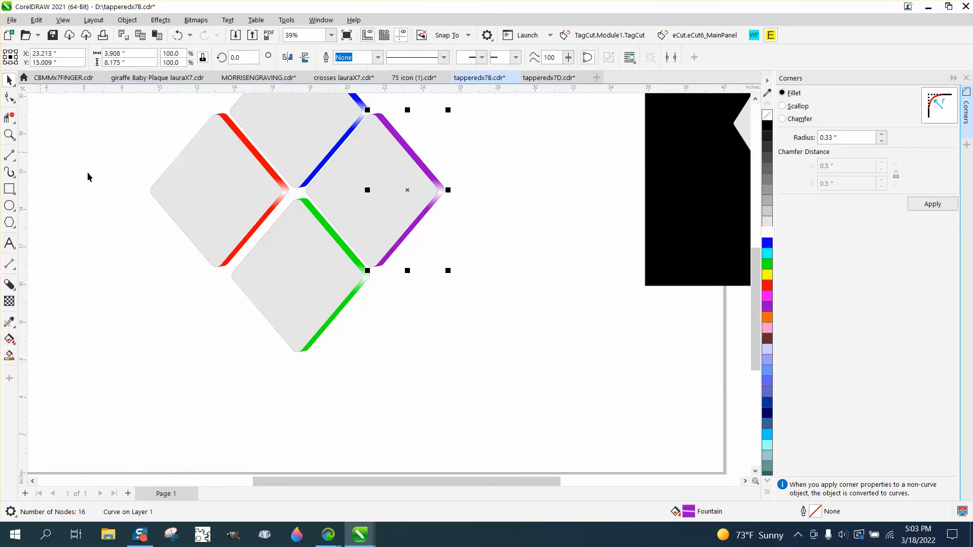
click(556, 223)
Step: Apply a linear gray-to-white fountain fill running downward through the top diamond's gray face with Interactive Fill
scroll(544, 215, down, 2)
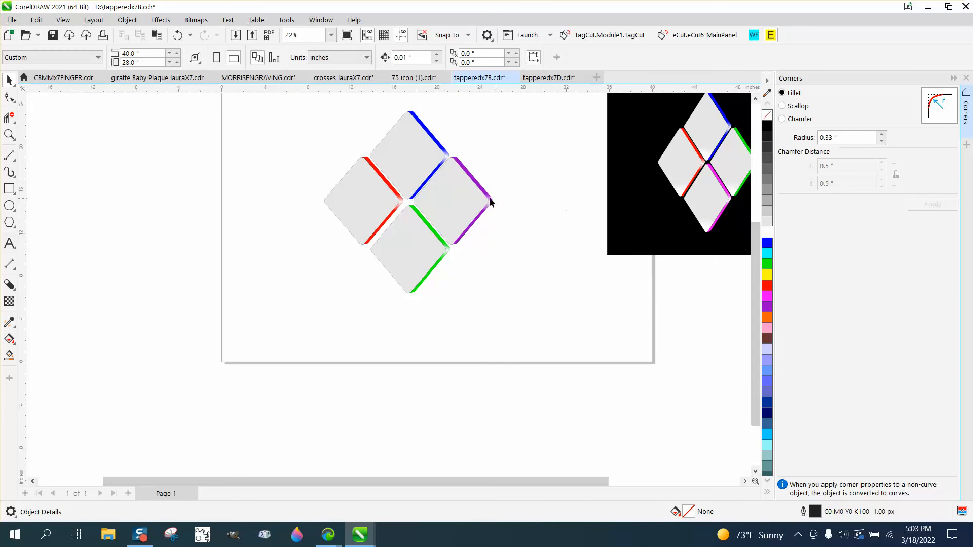
click(408, 160)
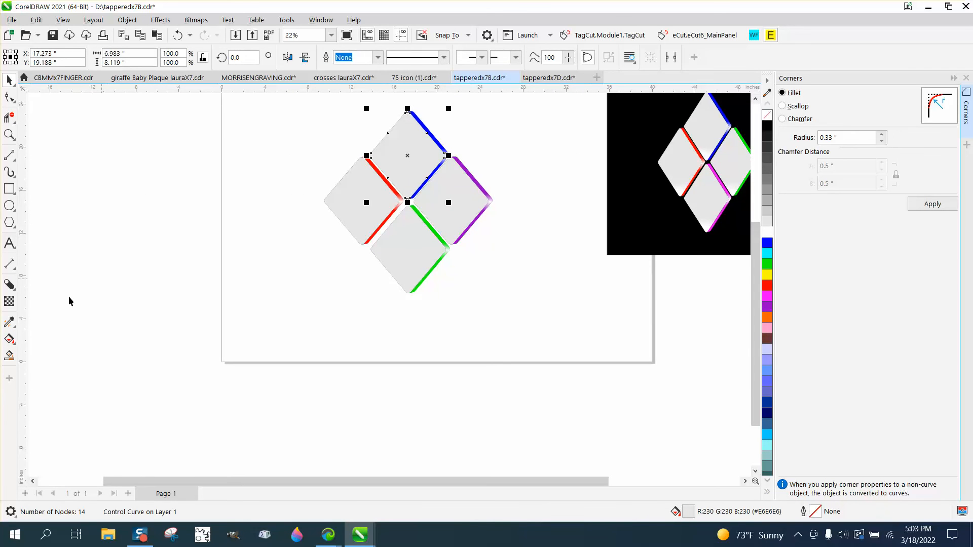
click(11, 340)
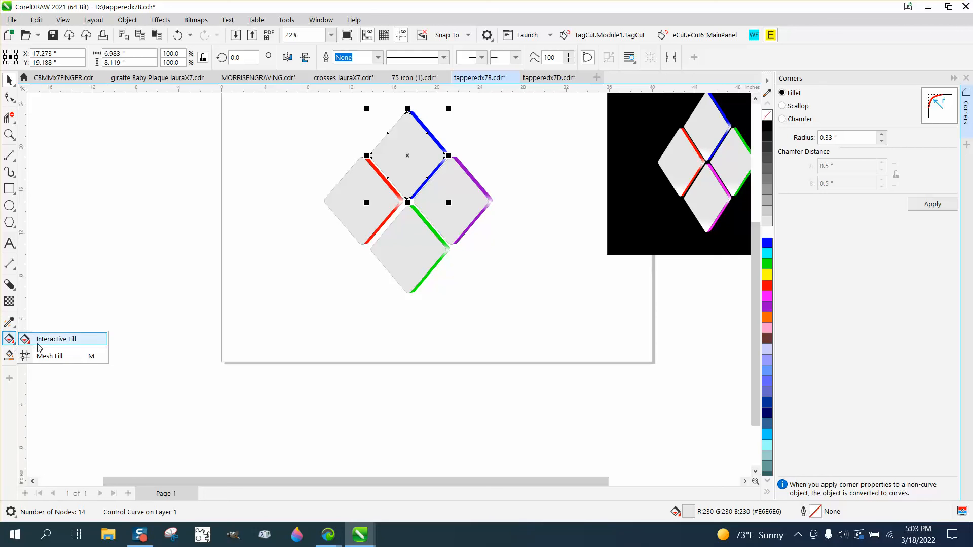
click(51, 338)
drag(409, 133, 400, 223)
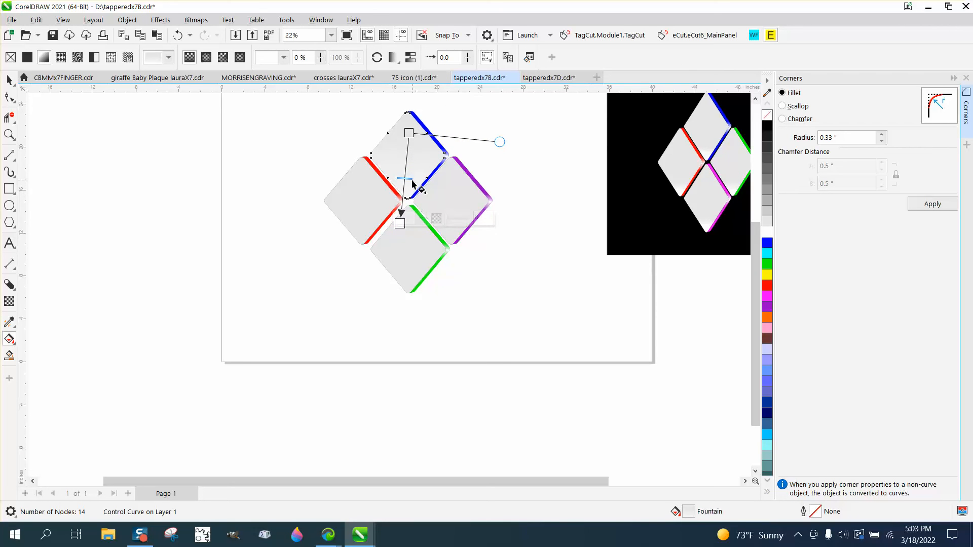
Step: Shorten the top face's gradient, moving its gray start below the diamond's centre and its white end up to the bottom corner
drag(410, 178, 409, 170)
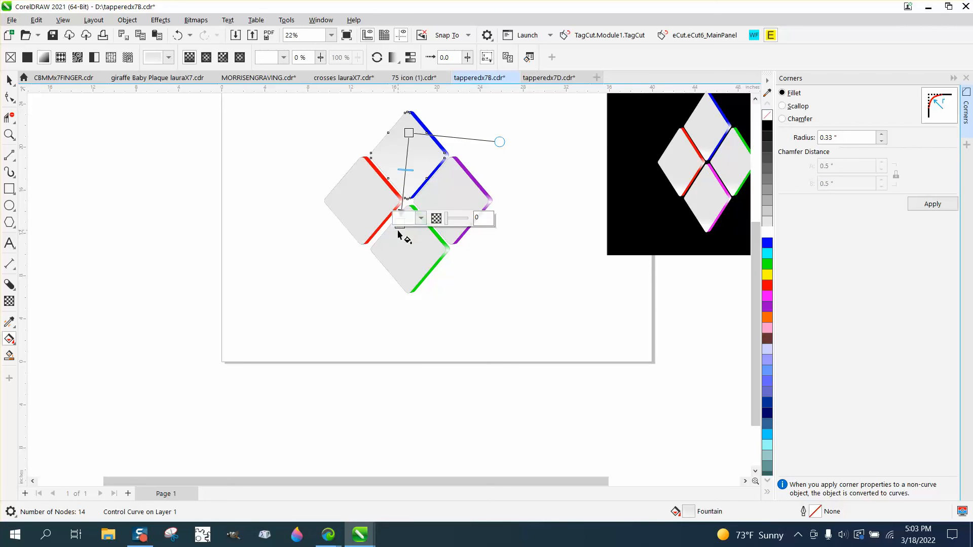
drag(409, 133, 410, 168)
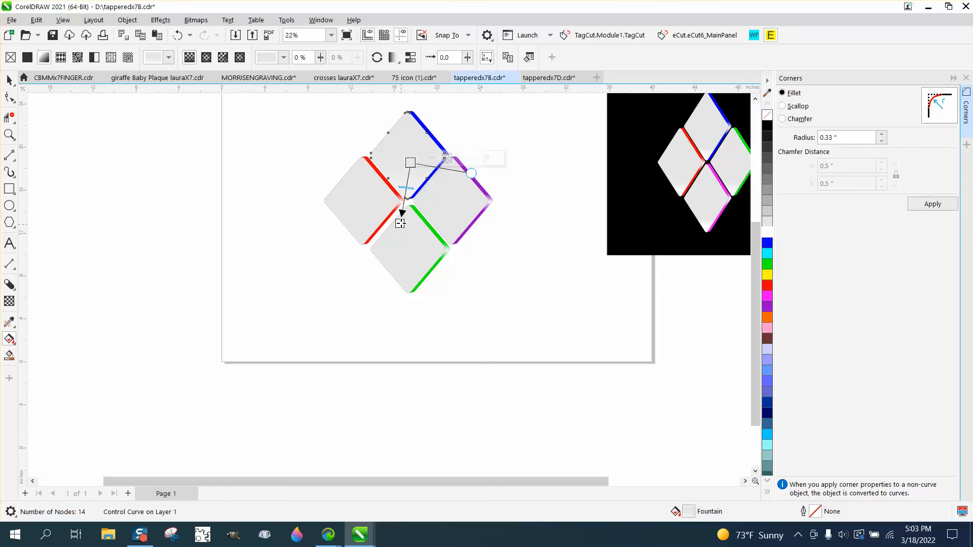
drag(400, 223, 402, 202)
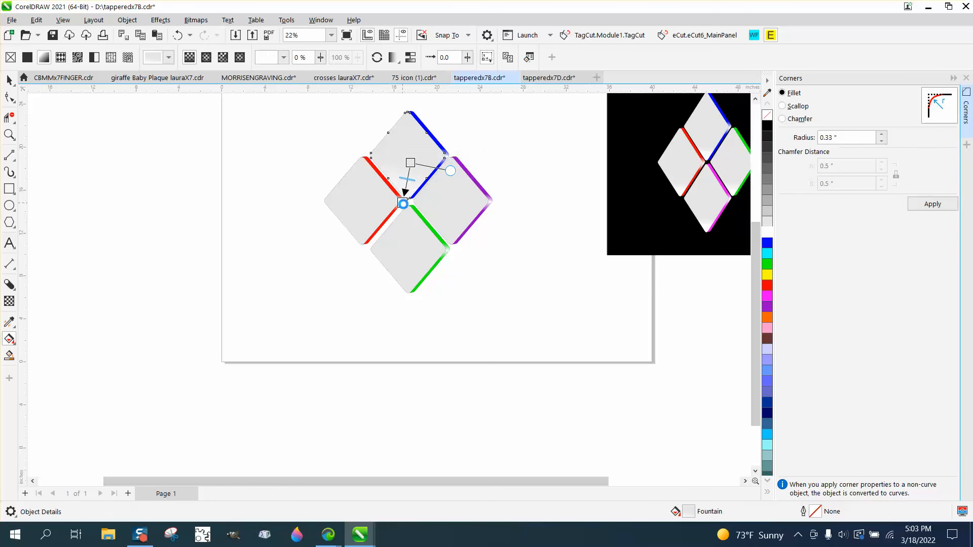
click(10, 134)
drag(370, 125, 628, 280)
scroll(369, 245, down, 2)
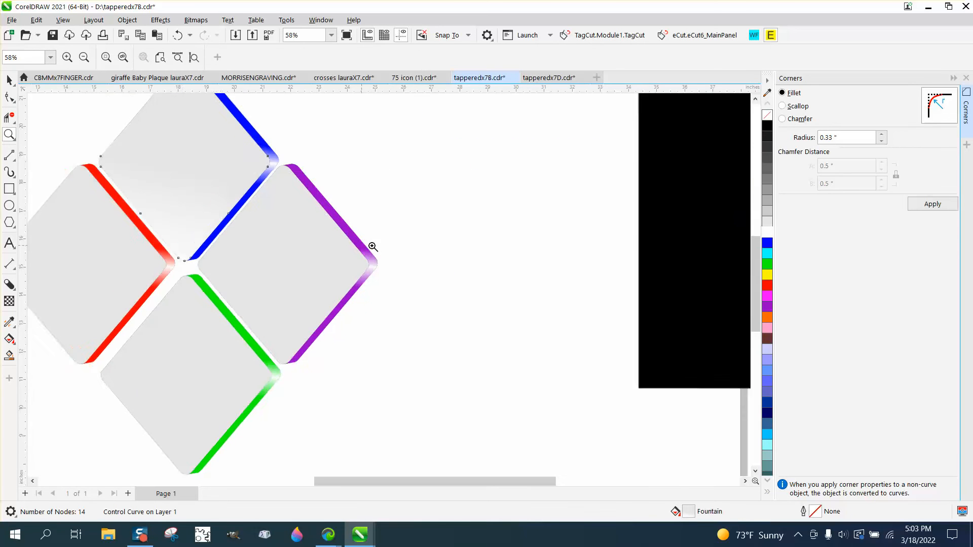
Step: Reposition the top face's gradient, moving its gray start to the upper half and its white end just inside the bottom corner
click(9, 339)
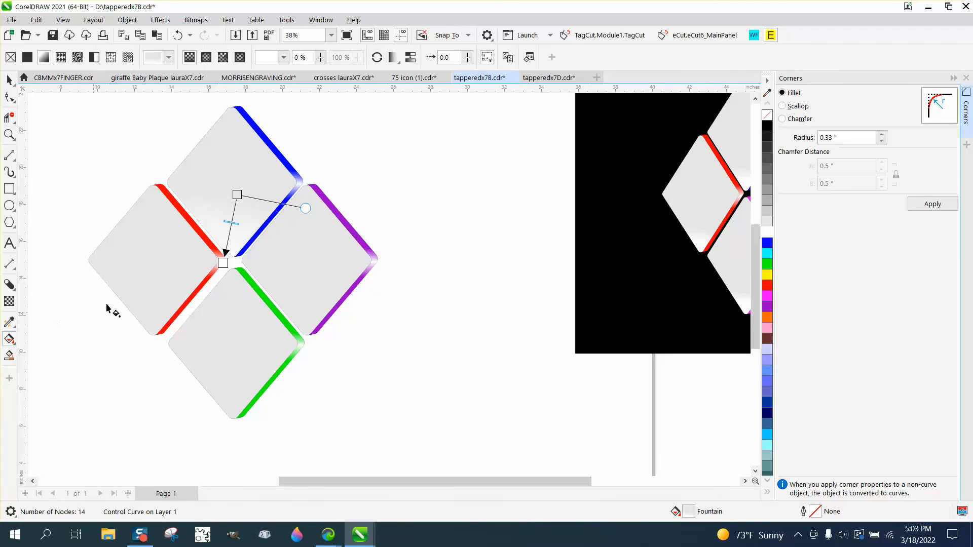
drag(237, 195, 239, 141)
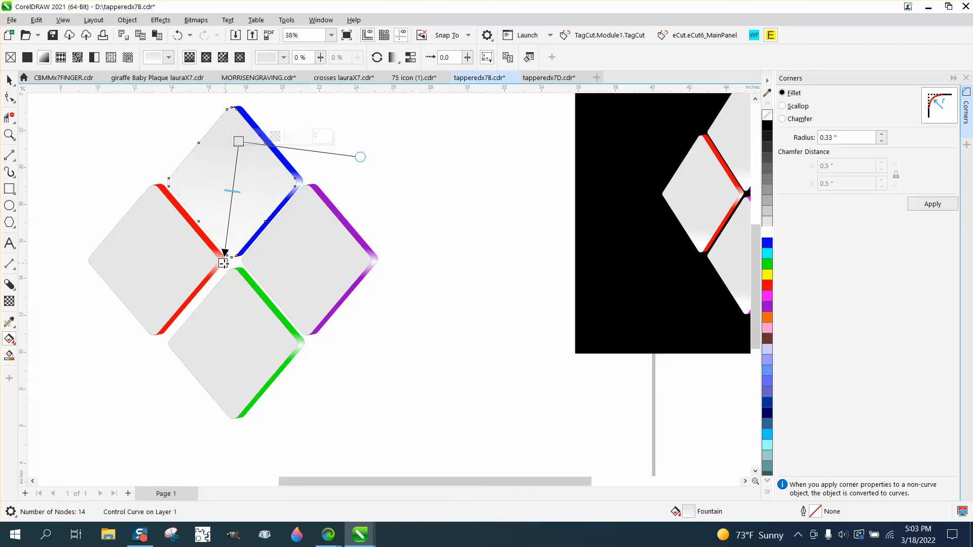
drag(223, 263, 230, 243)
click(416, 252)
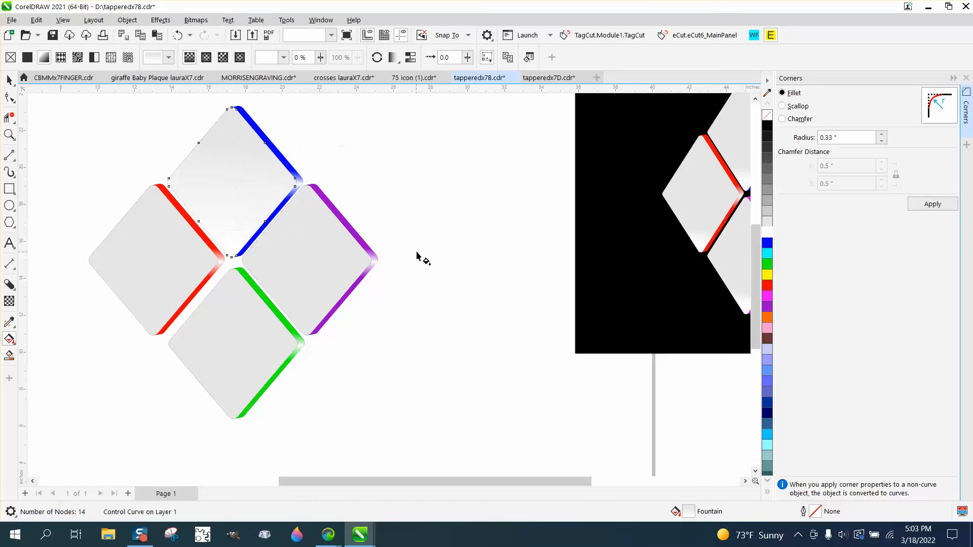
Step: Darken the gray start of the top face's gradient and shift its midpoint down toward the white end
scroll(253, 209, down, 2)
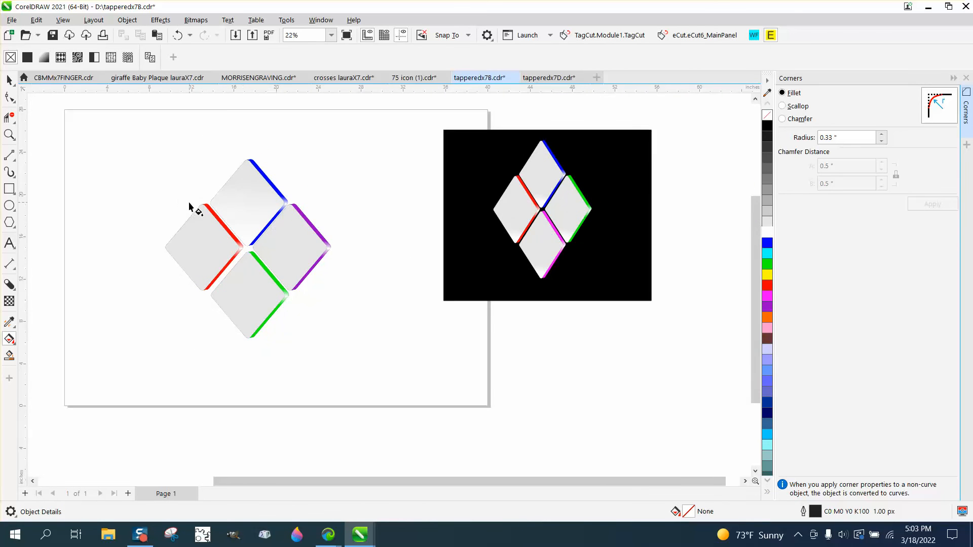
scroll(189, 206, up, 3)
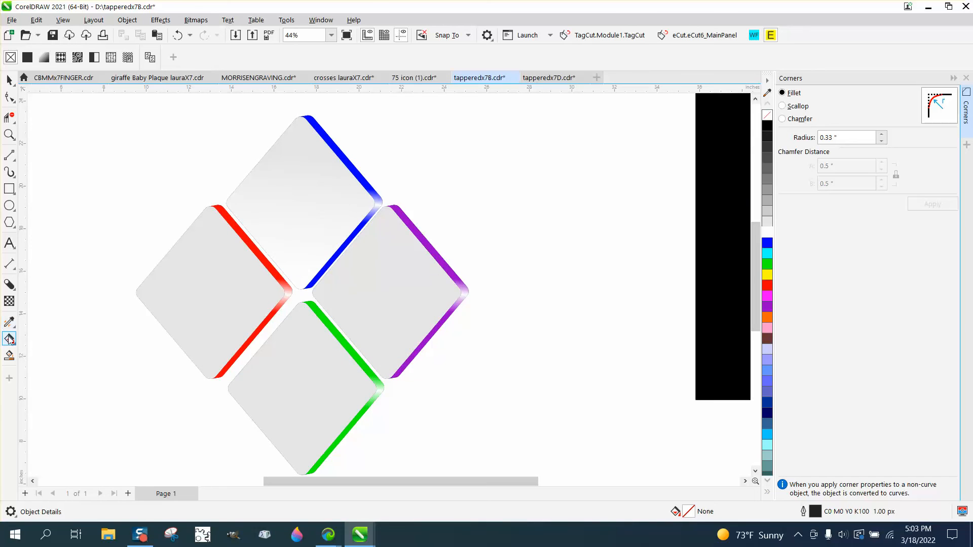
click(303, 242)
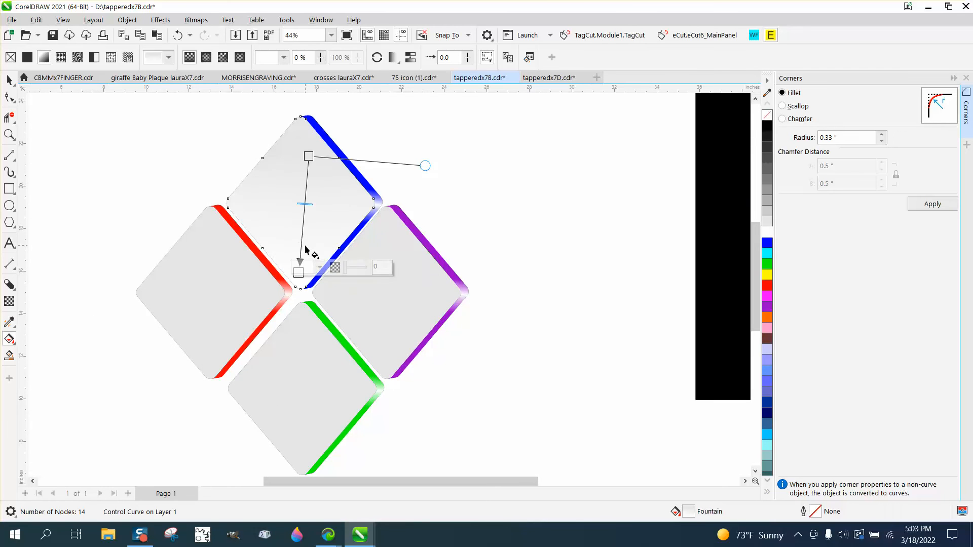
drag(767, 210, 309, 157)
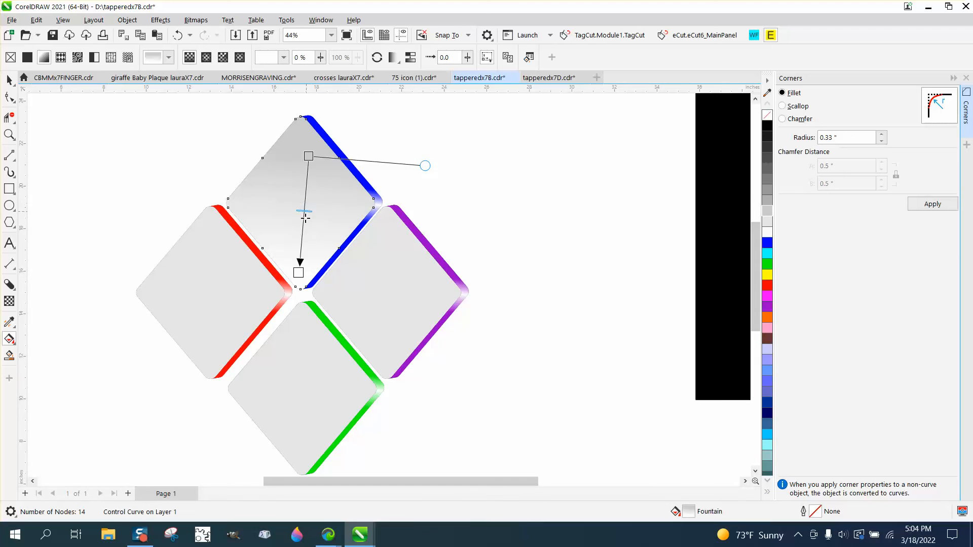
drag(305, 218, 300, 228)
click(9, 80)
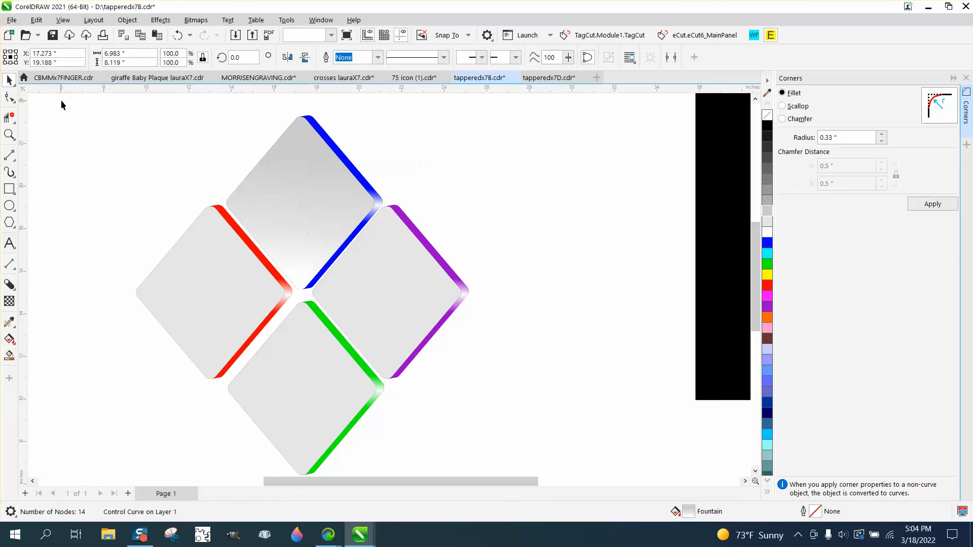
click(61, 104)
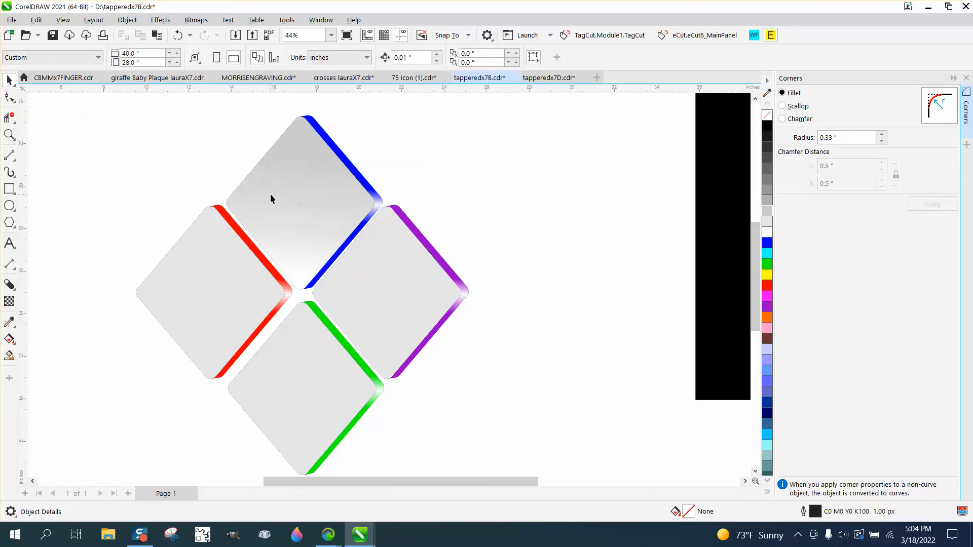
Step: Copy the top face's gradient fill onto the left, bottom and right diamond faces with the Attributes Eyedropper
click(17, 329)
click(53, 336)
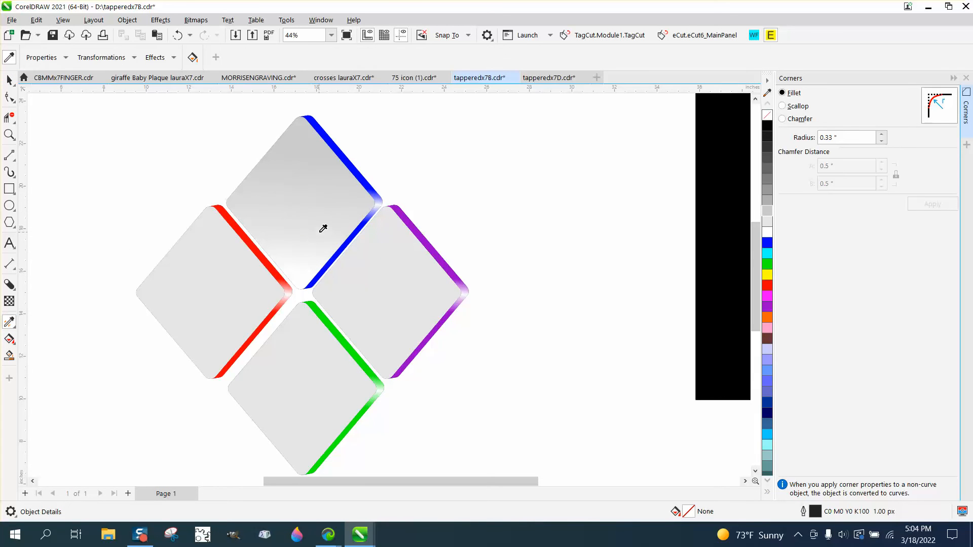
click(321, 227)
click(221, 298)
click(295, 365)
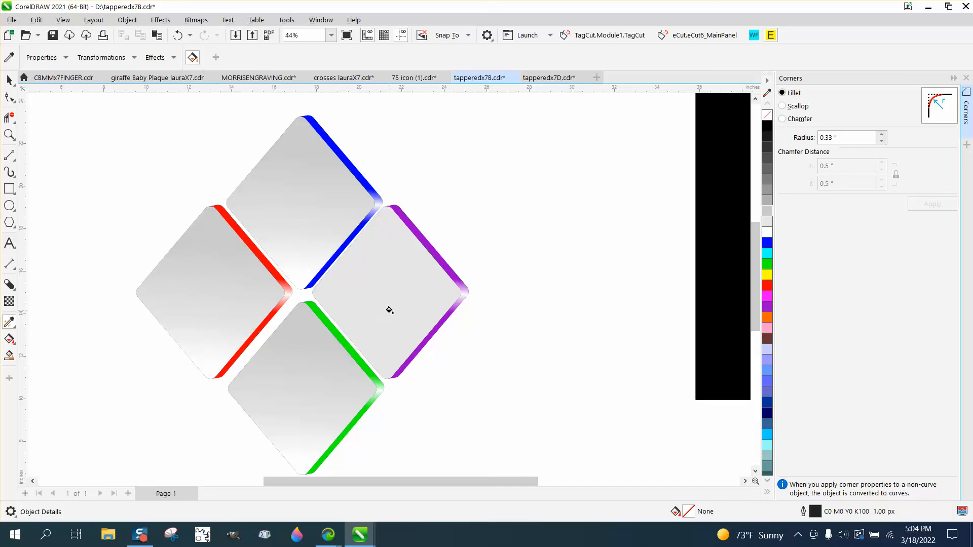
click(390, 310)
click(9, 80)
Step: Move the black background rectangle behind the new diamonds and stretch its upper edge to a height of about 18.5 inches
scroll(315, 225, down, 3)
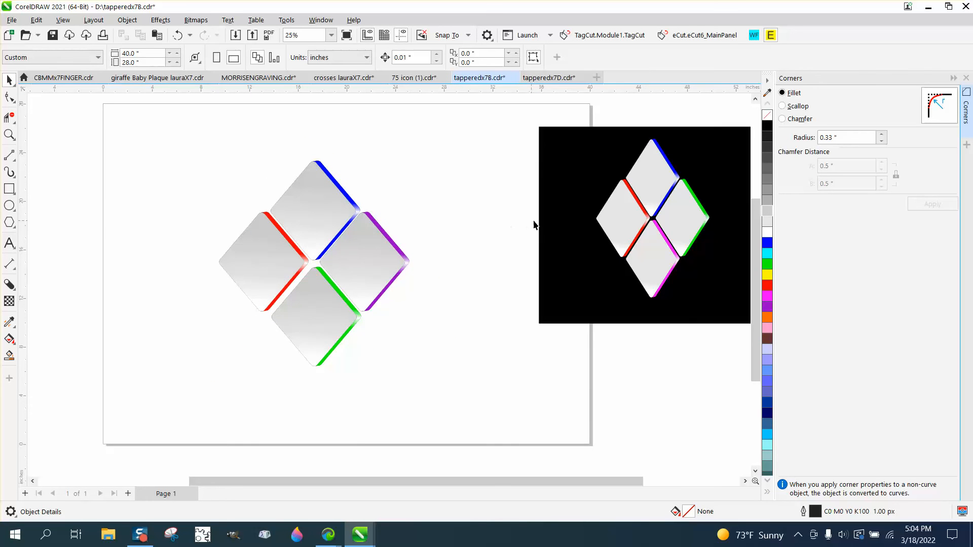
drag(556, 221, 220, 264)
drag(321, 166, 321, 139)
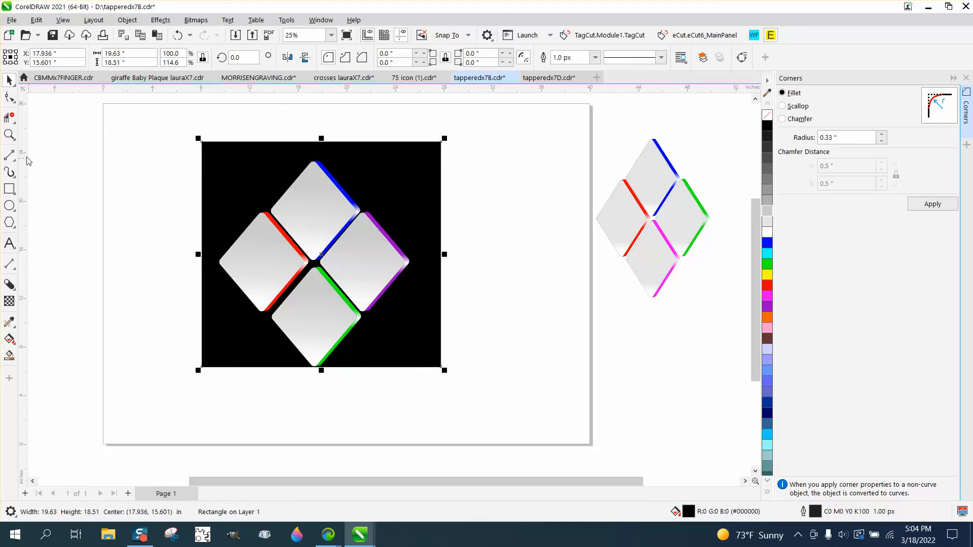
click(45, 135)
mouse_move(205, 140)
mouse_down()
mouse_move(436, 354)
mouse_move(548, 402)
mouse_up()
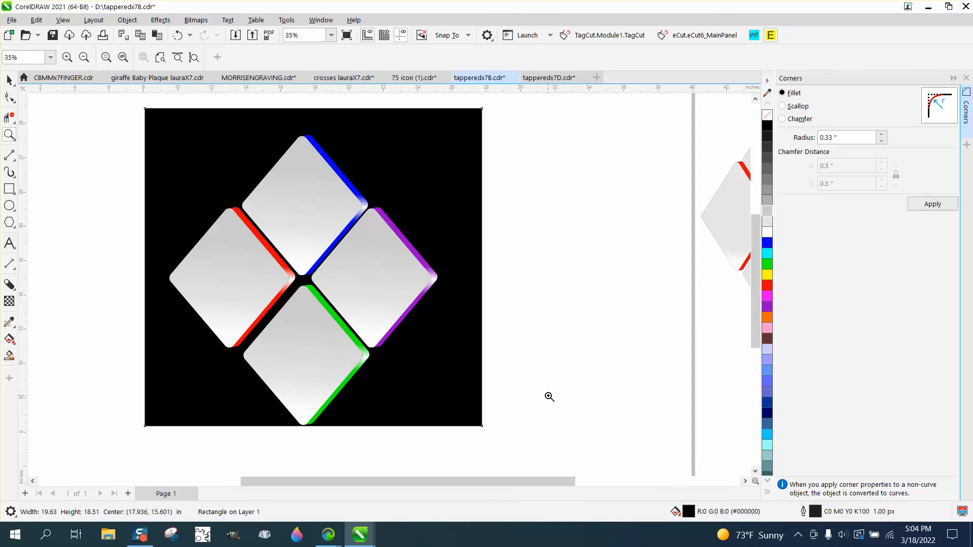
scroll(520, 365, down, 1)
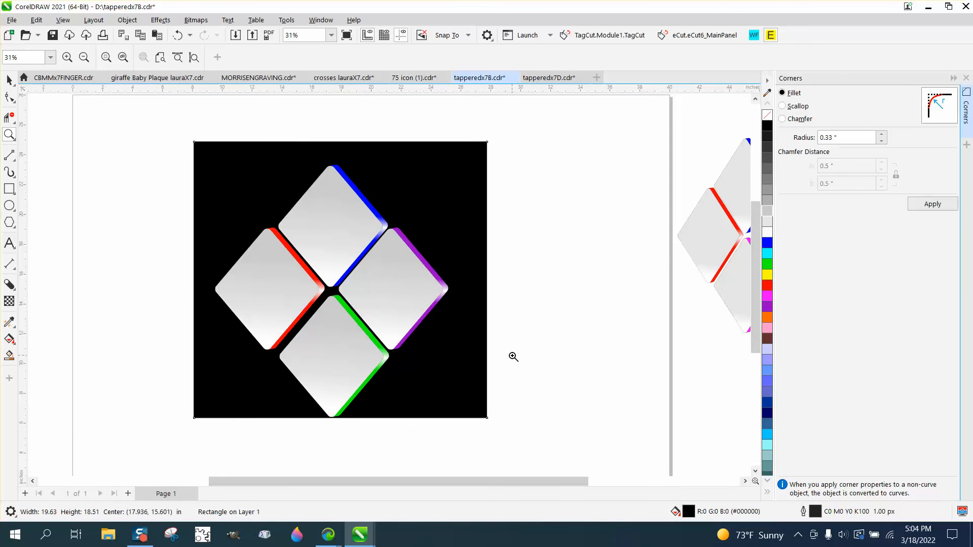